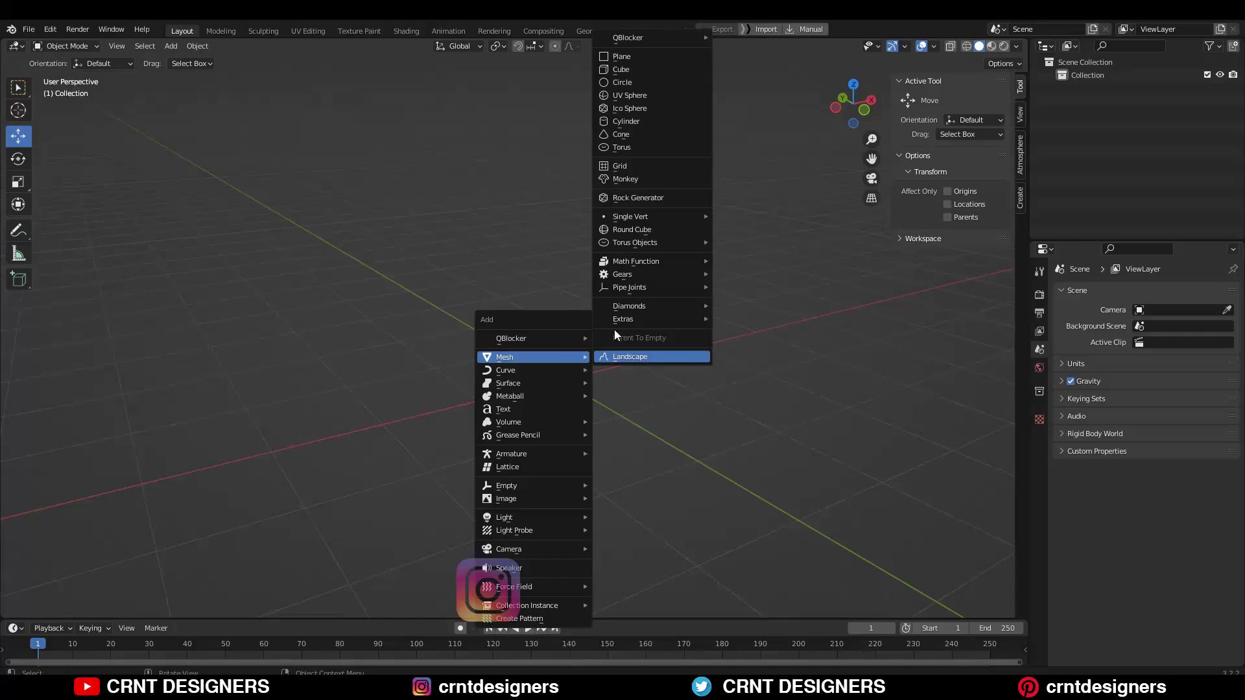
Step: Add a cube and, in top view, place a duplicate about 1 m away along both X and Y, overlapping one corner
click(637, 70)
drag(843, 84, 822, 110)
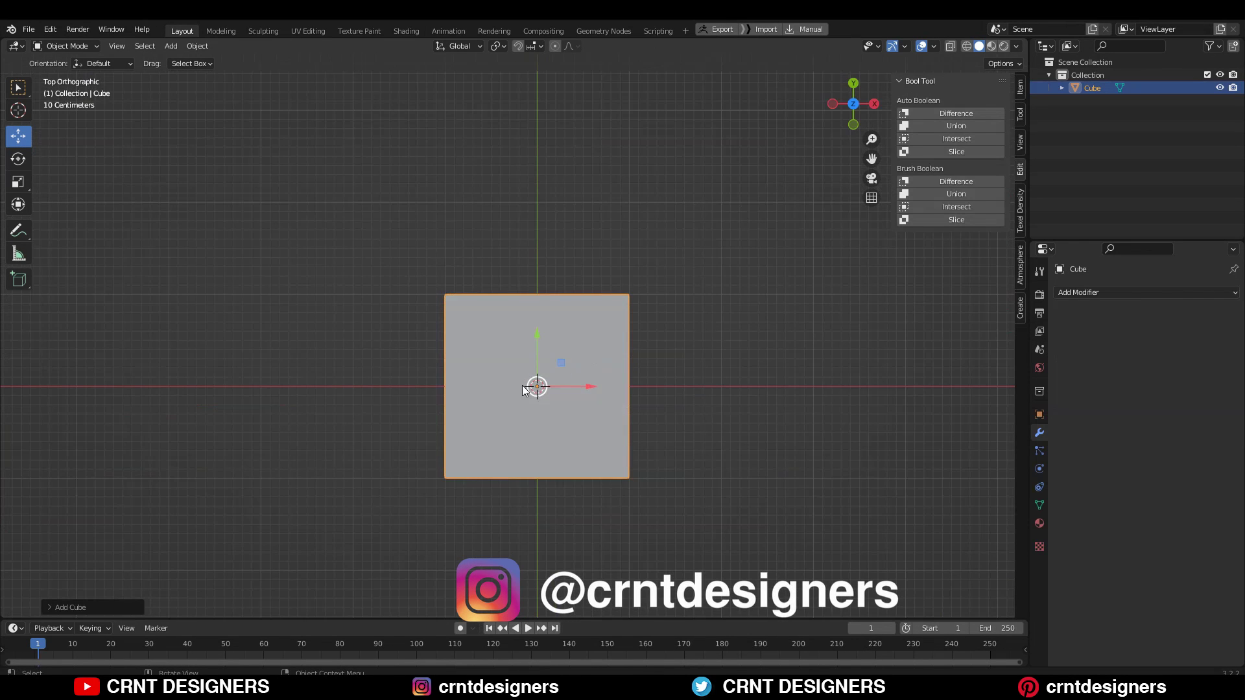
key(g)
right_click(668, 279)
key(shift+d)
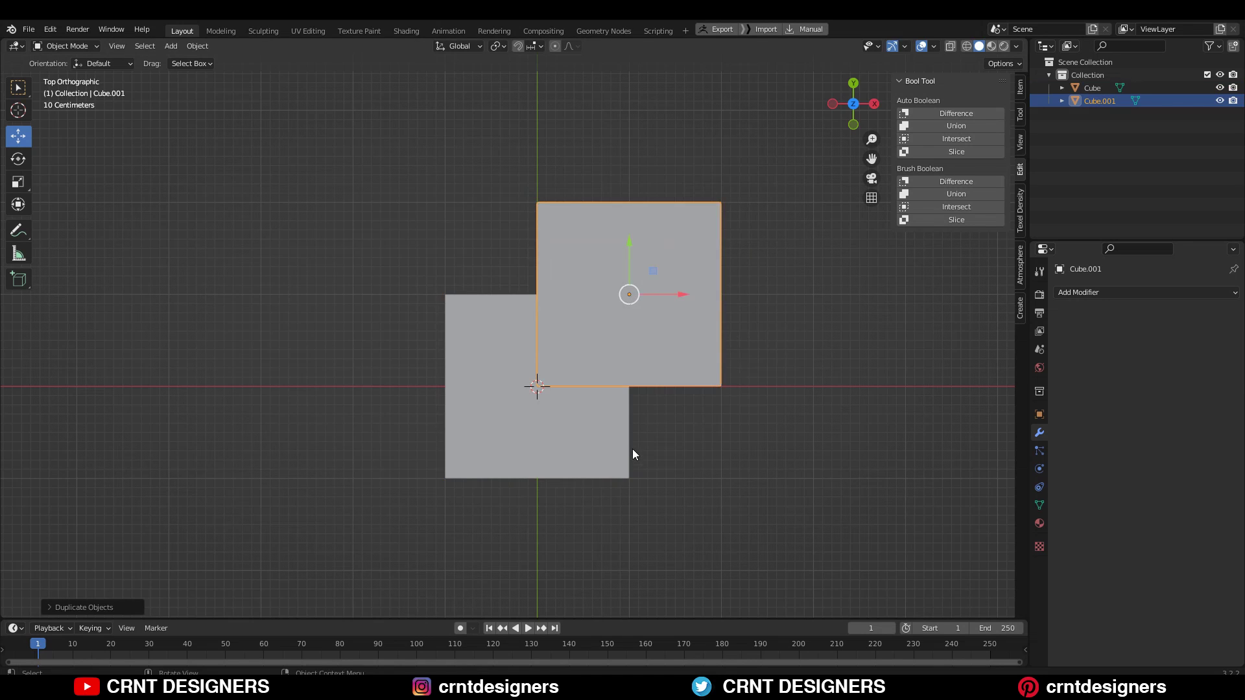
Step: Merge the two overlapping cubes with an applied brush Boolean union and delete the duplicate cube
middle_drag(632, 448, 574, 395)
shift+click(574, 394)
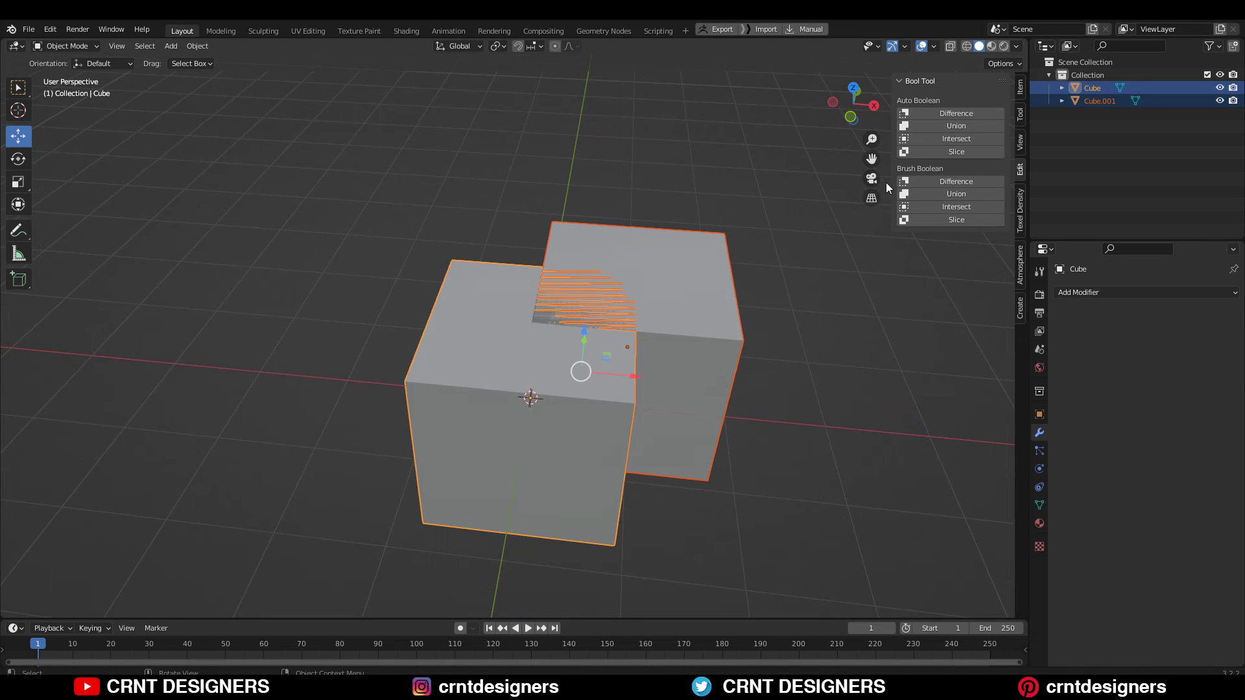
click(942, 197)
click(1198, 315)
click(1194, 328)
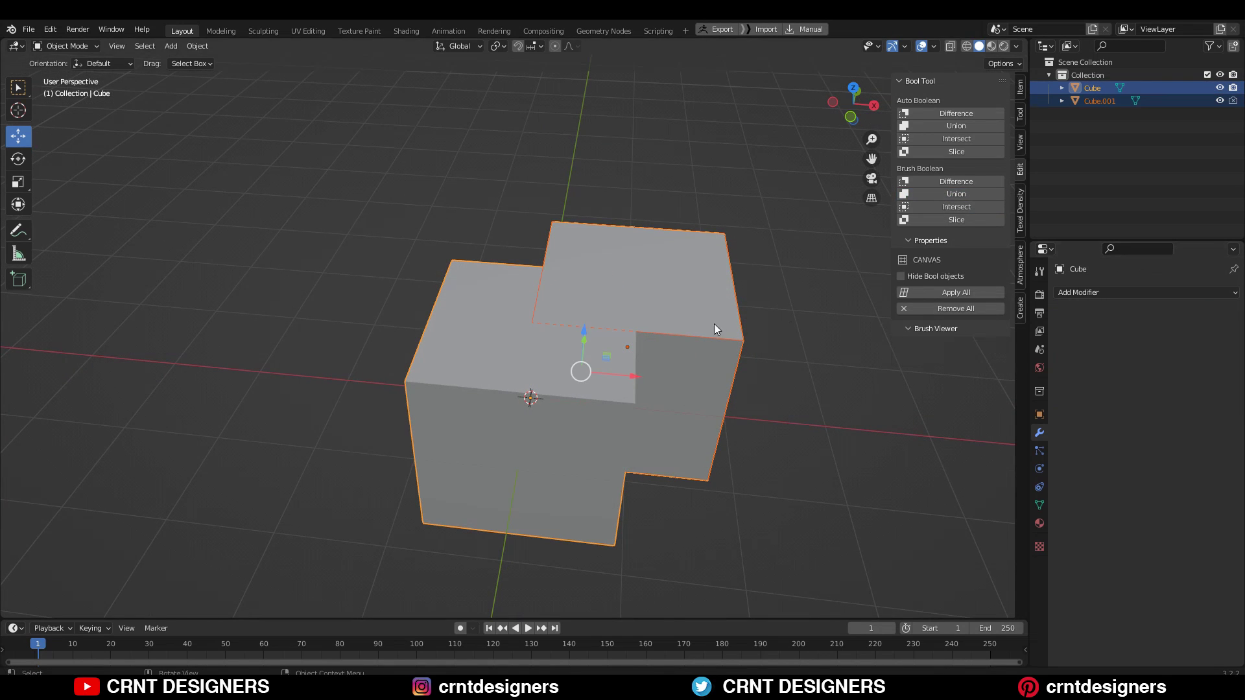
key(x)
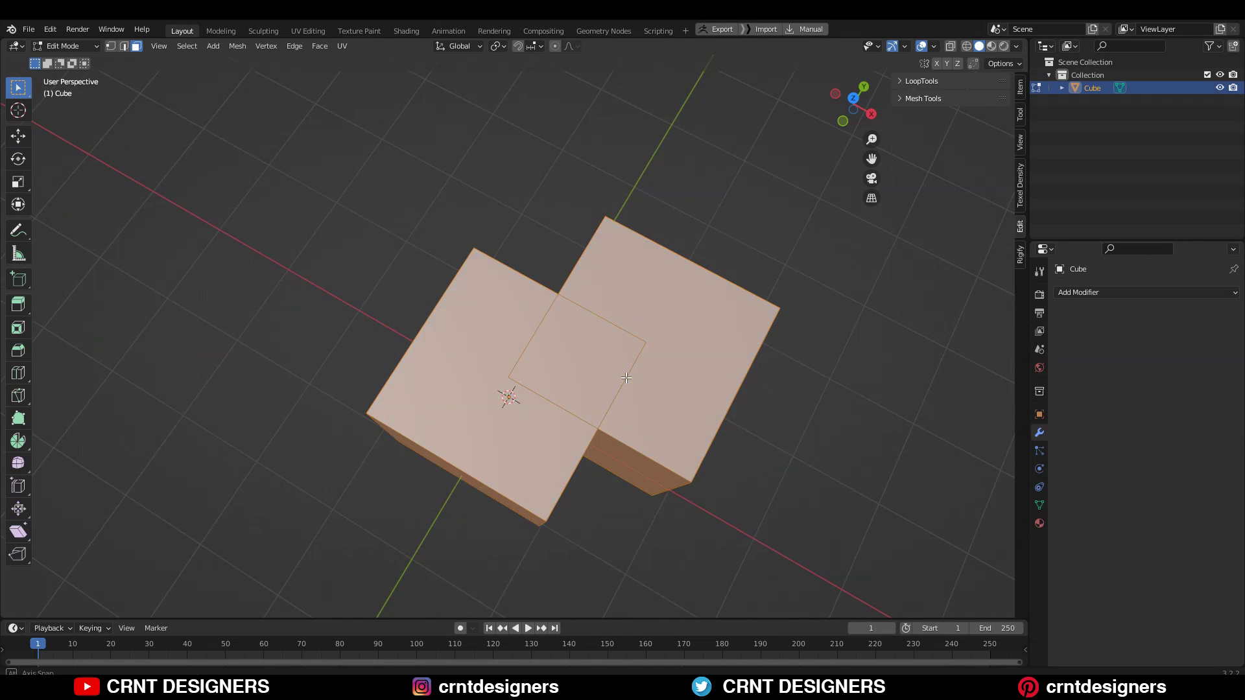
Step: Examine the merged cubes' mesh from the inside, checking the edges and faces around the overlap
middle_drag(620, 327, 523, 272)
scroll(523, 272, up, 6)
middle_drag(644, 364, 649, 358)
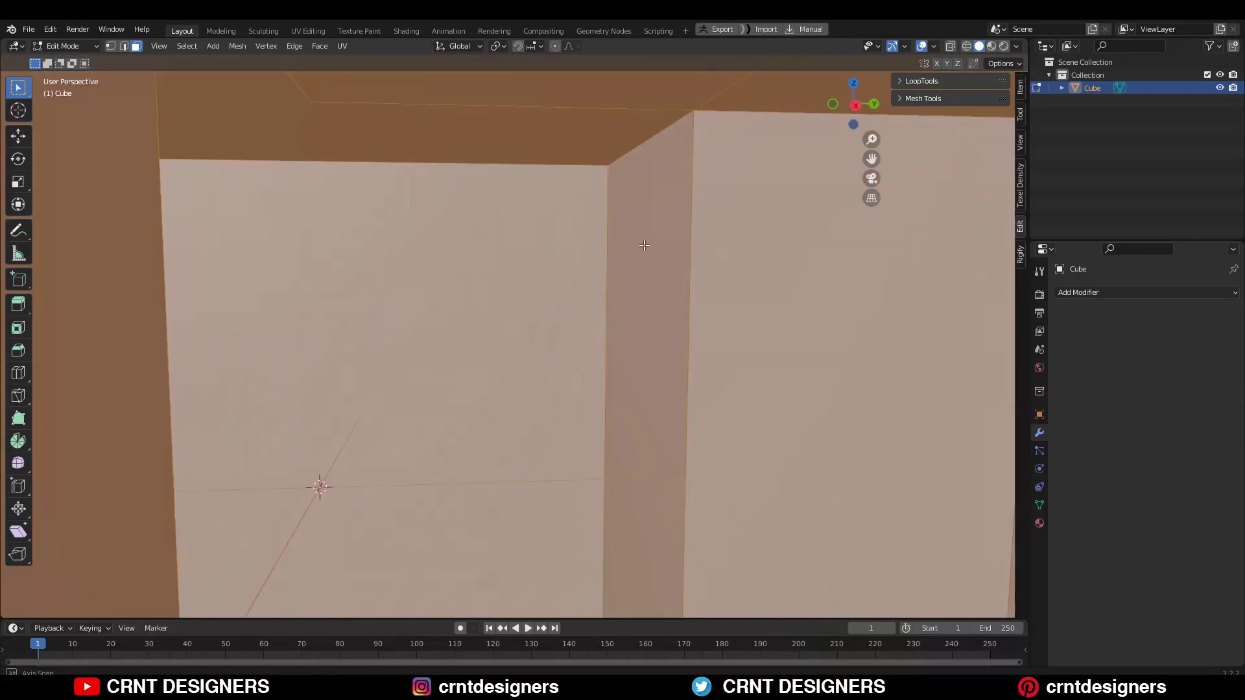
key(2)
click(656, 93)
key(3)
click(654, 94)
Step: Delete the merged cube object from the scene
scroll(653, 116, down, 6)
middle_drag(653, 155, 896, 345)
key(x)
click(726, 329)
scroll(714, 339, down, 2)
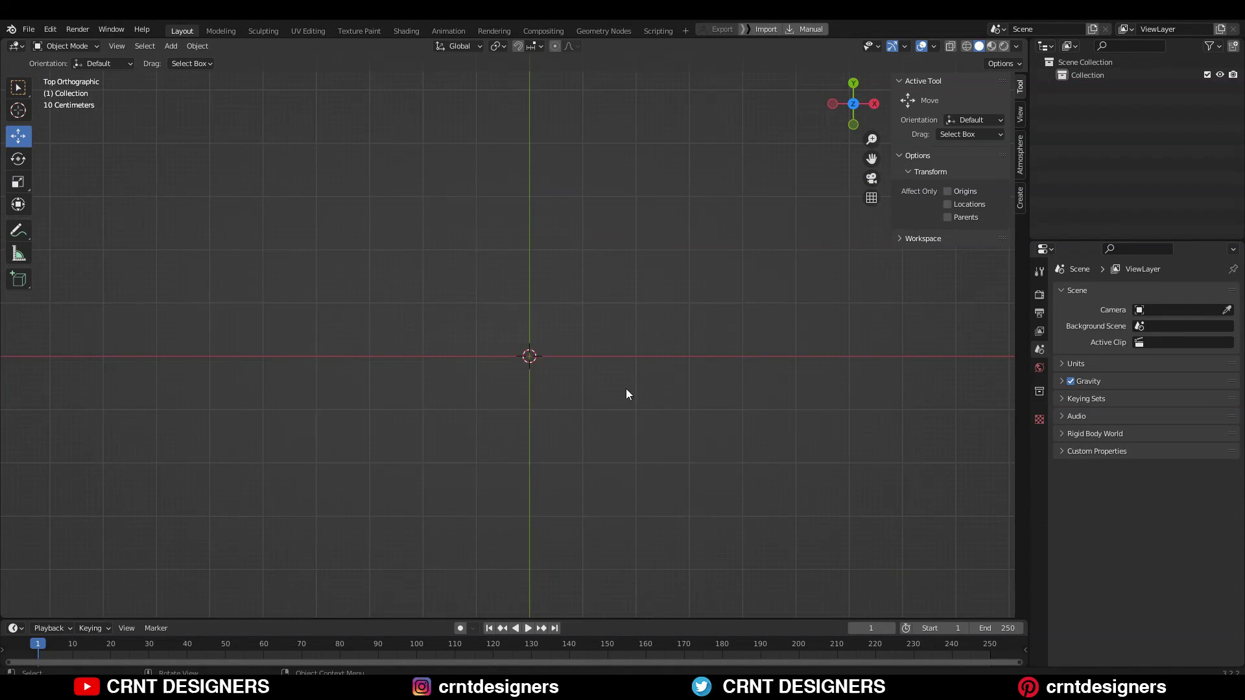
Step: Add a plane and, in top view, place a duplicate about 1 m away along both X and Y with grid snapping
middle_drag(626, 389, 653, 287)
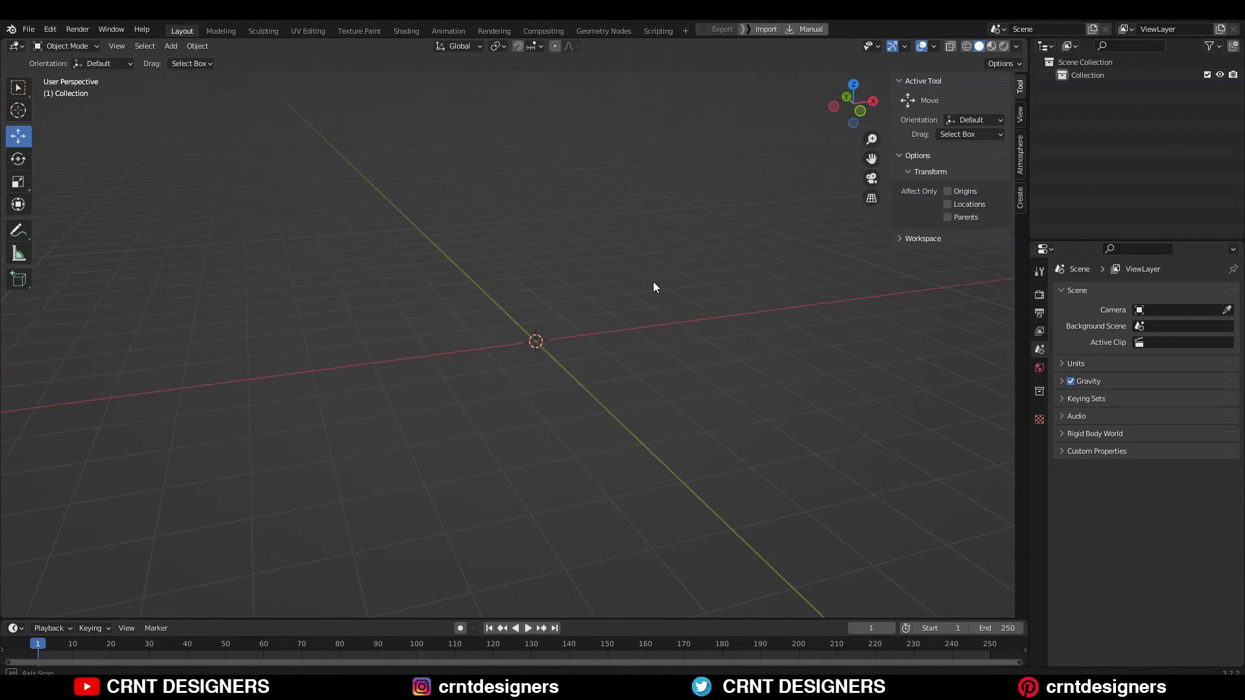
key(shift+a)
mouse_move(500, 333)
click(551, 350)
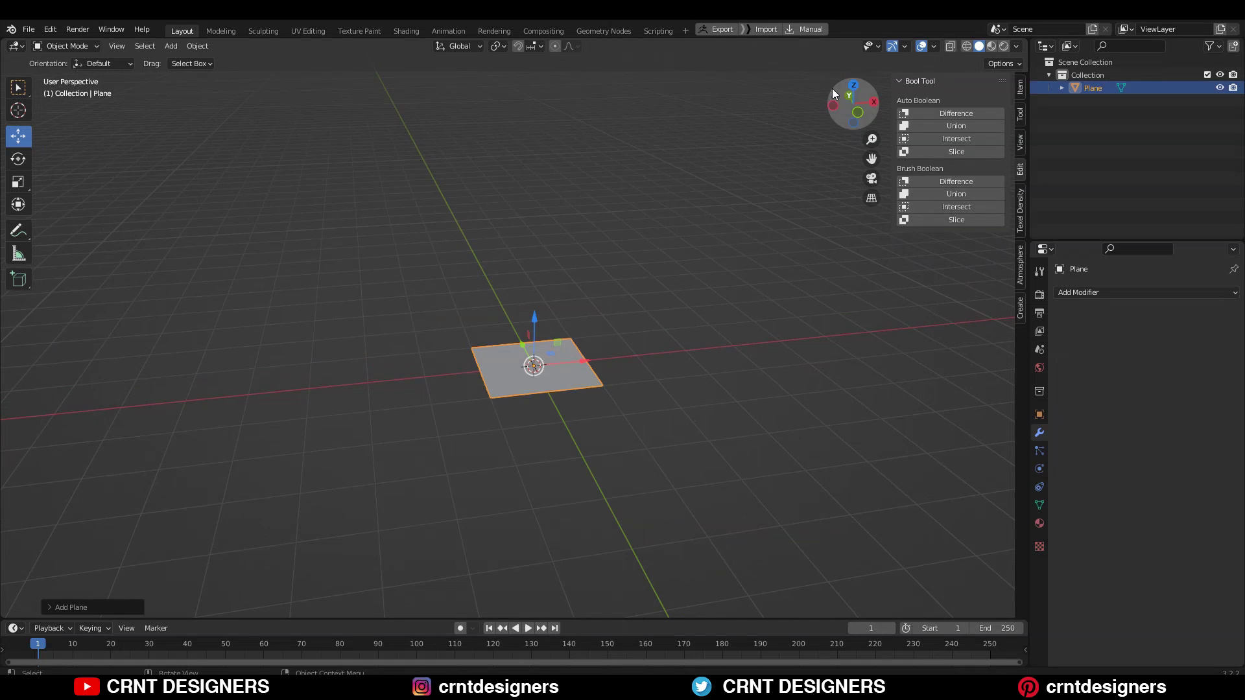
drag(831, 89, 839, 99)
key(KP_7)
scroll(581, 388, down, 1)
key(shift+d)
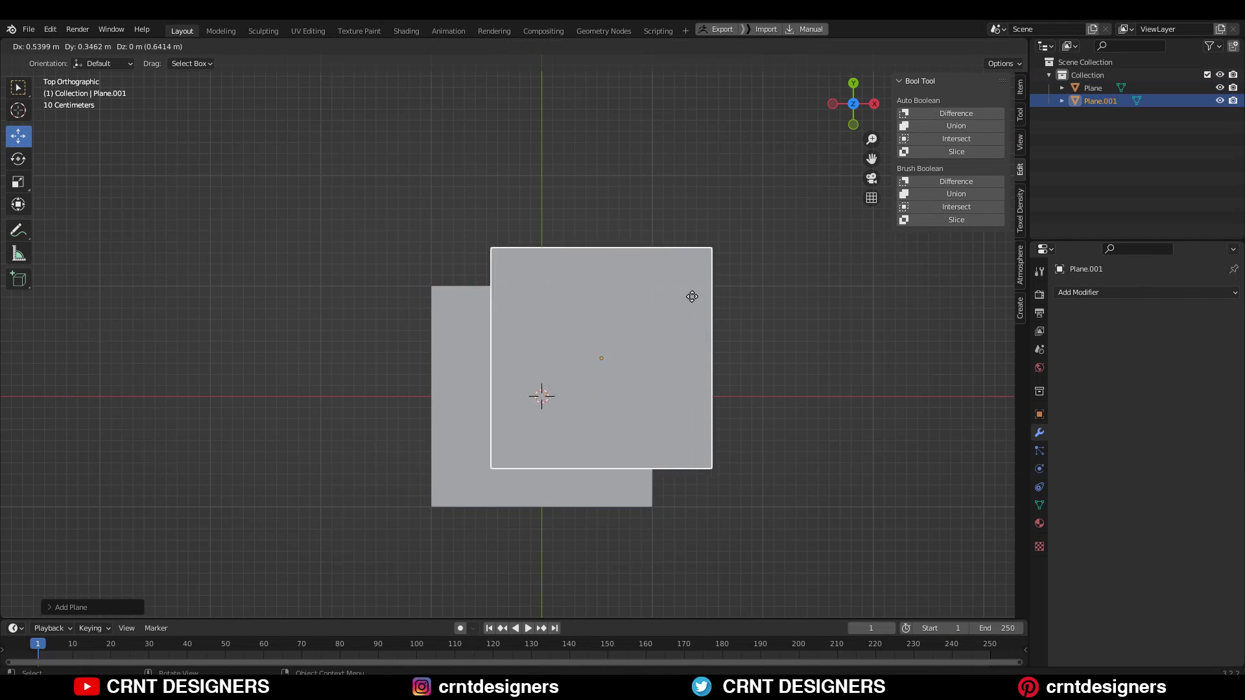
key(ctrl)
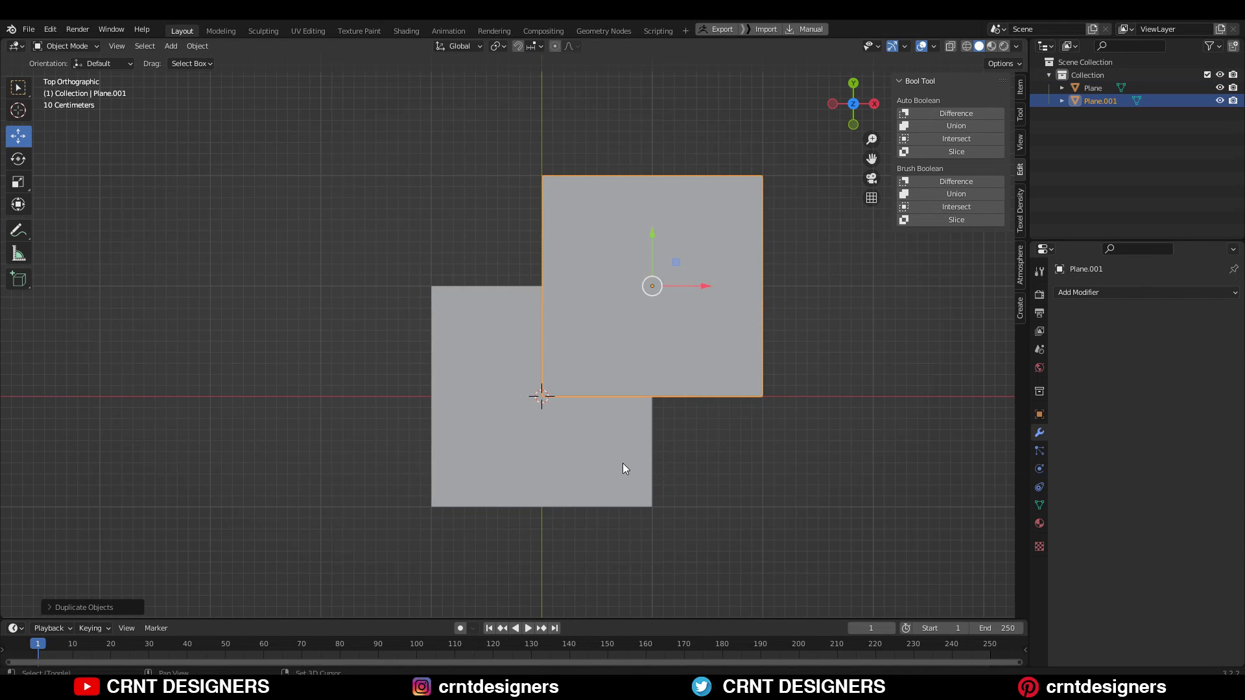
Step: Combine the duplicate into the original plane with a brush Boolean union and apply the modifier
shift+click(624, 468)
click(936, 193)
click(1201, 315)
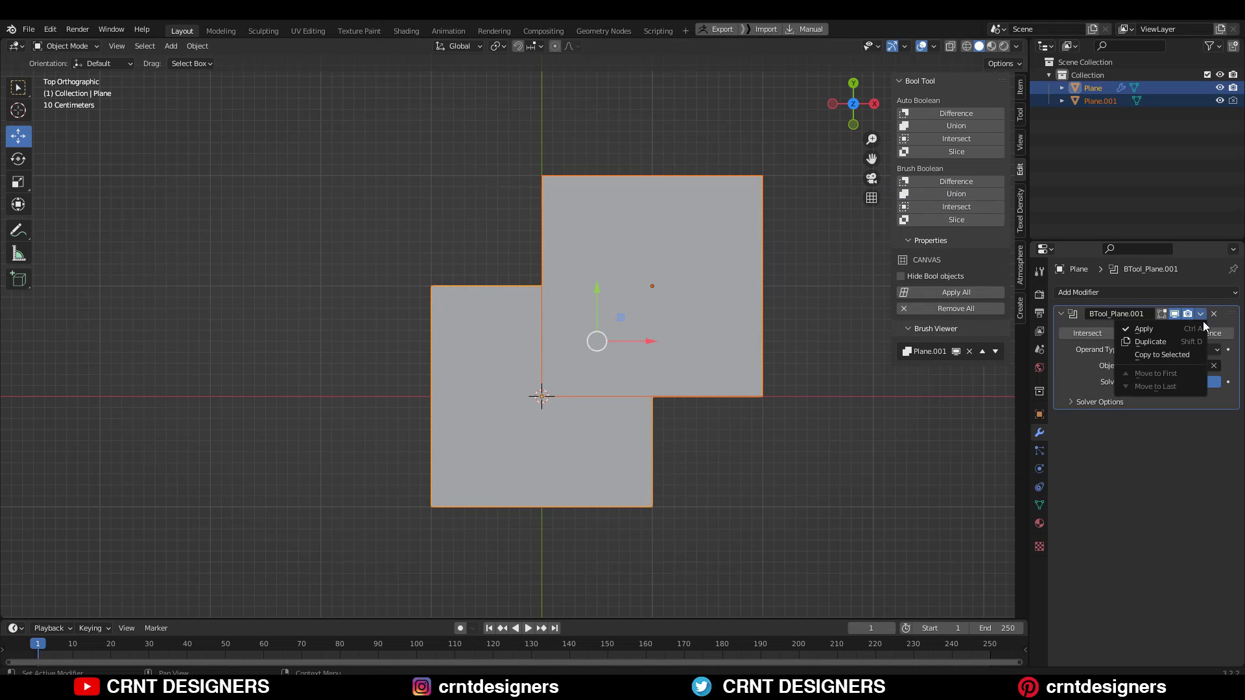
click(1144, 329)
Step: Delete the leftover duplicate plane that served as the Boolean brush
key(alt+a)
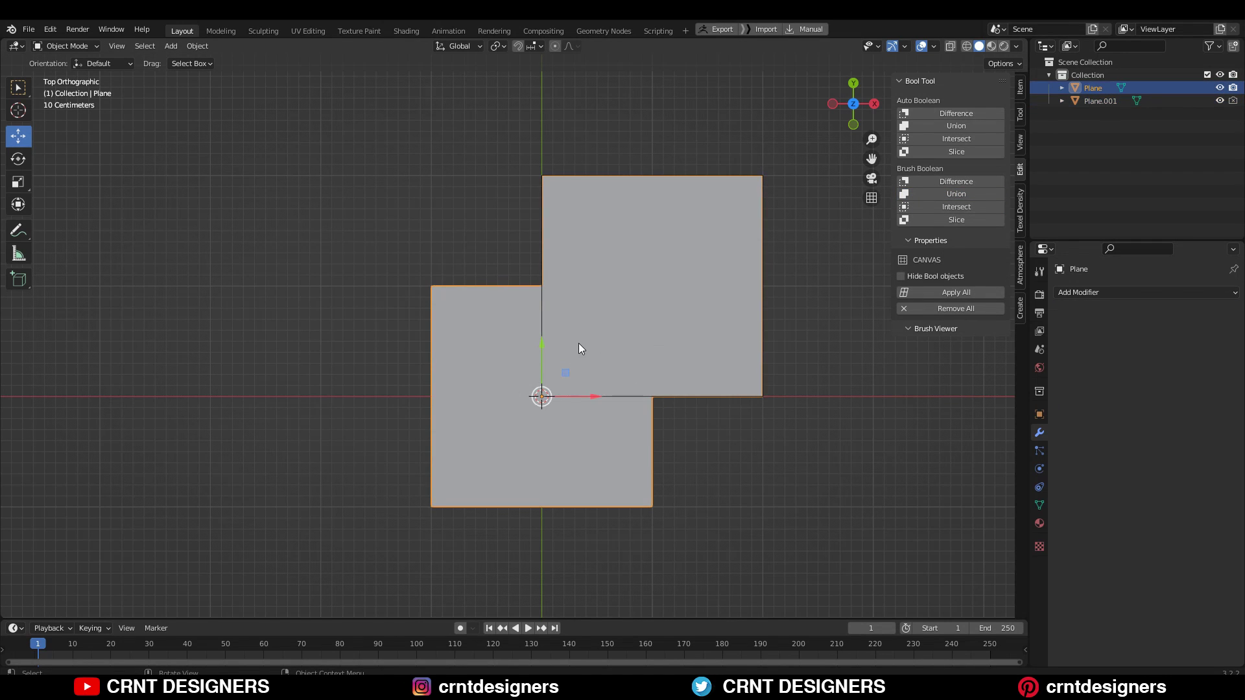
click(541, 322)
key(x)
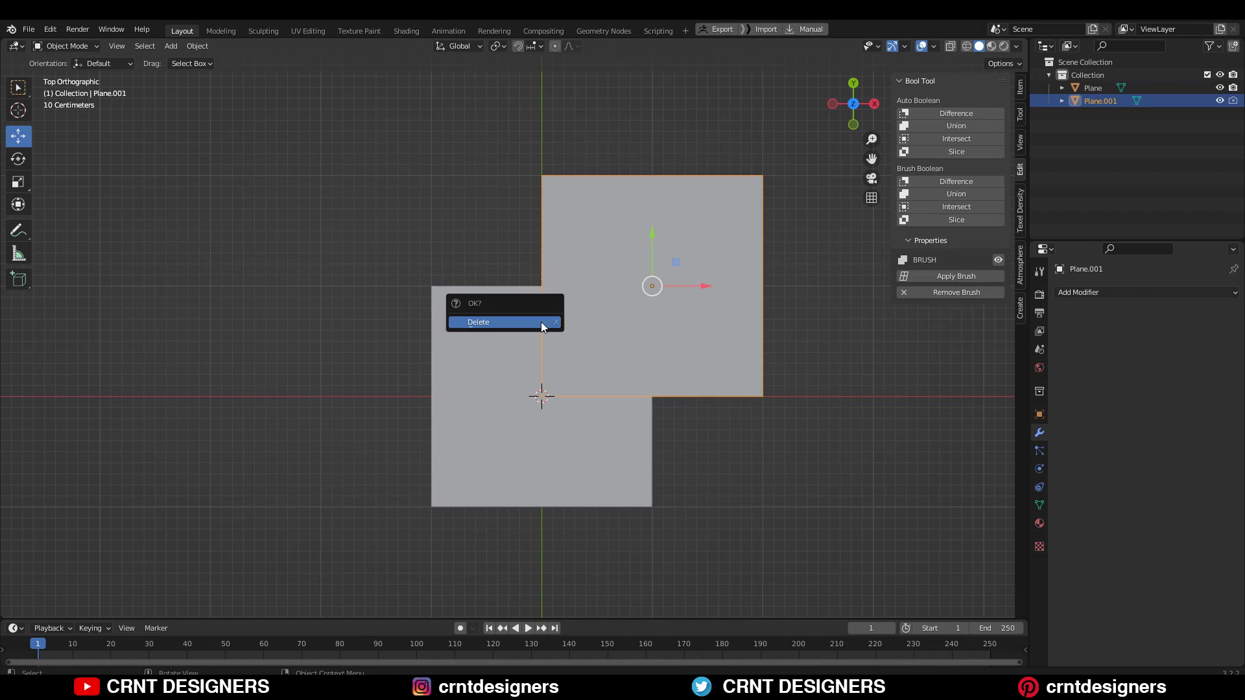
click(541, 322)
Step: Inspect the merged plane's overlap area in Edit Mode with X-ray display turned on and off
key(Tab)
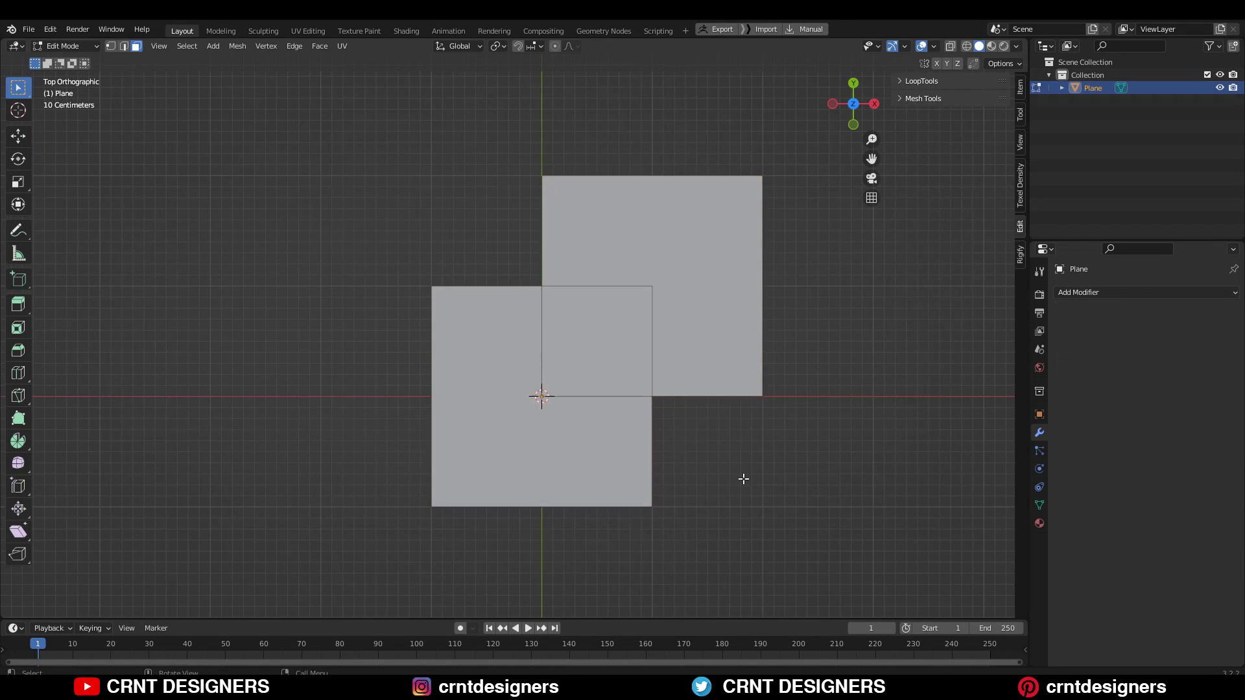
click(951, 47)
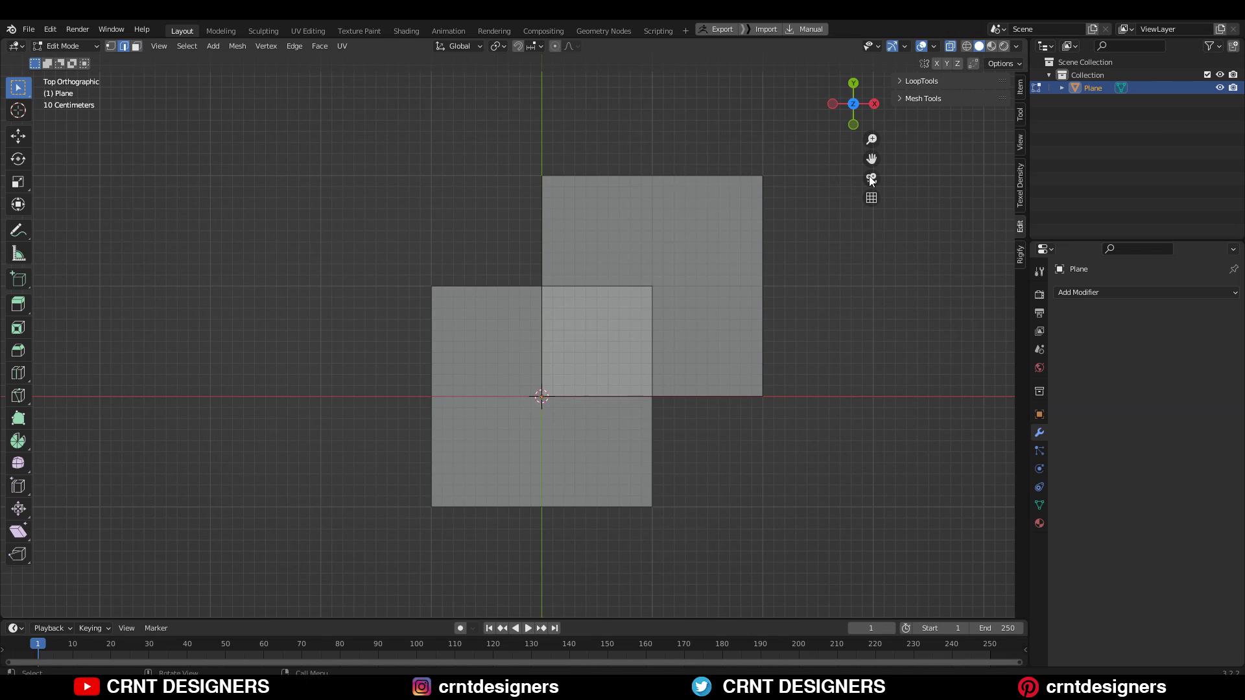
click(948, 46)
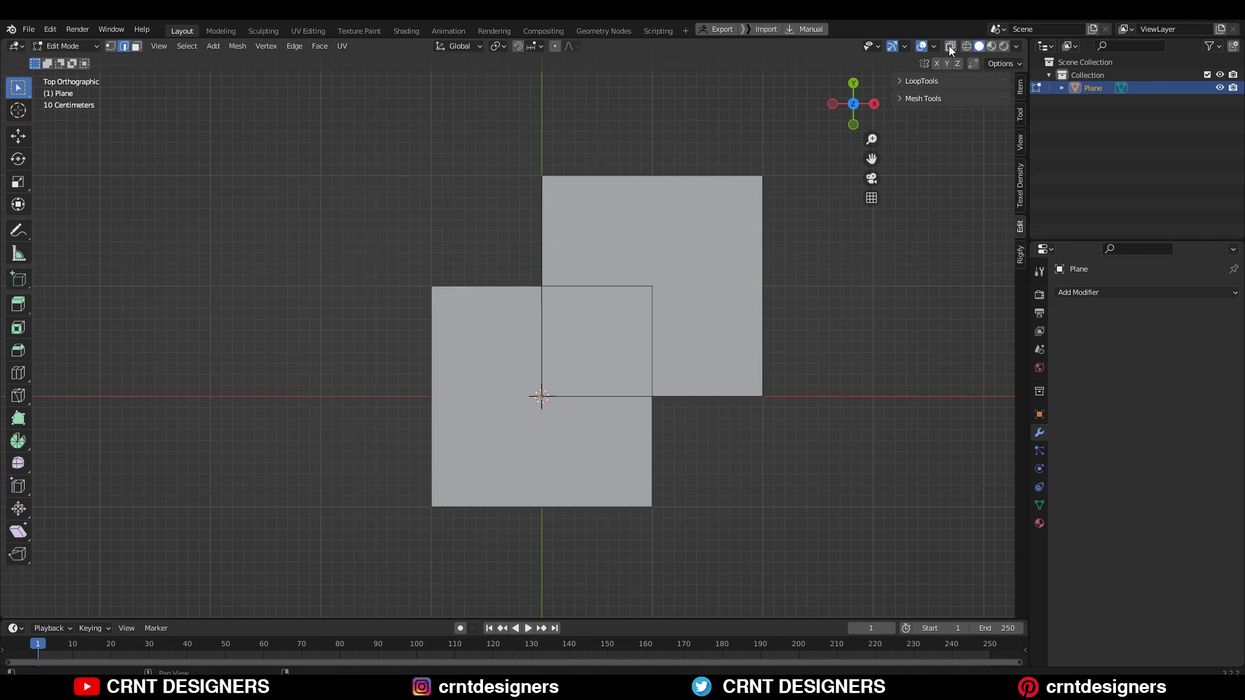
Step: Delete the square face in the overlap of the merged plane, and undo the deletion
click(601, 353)
right_click(601, 353)
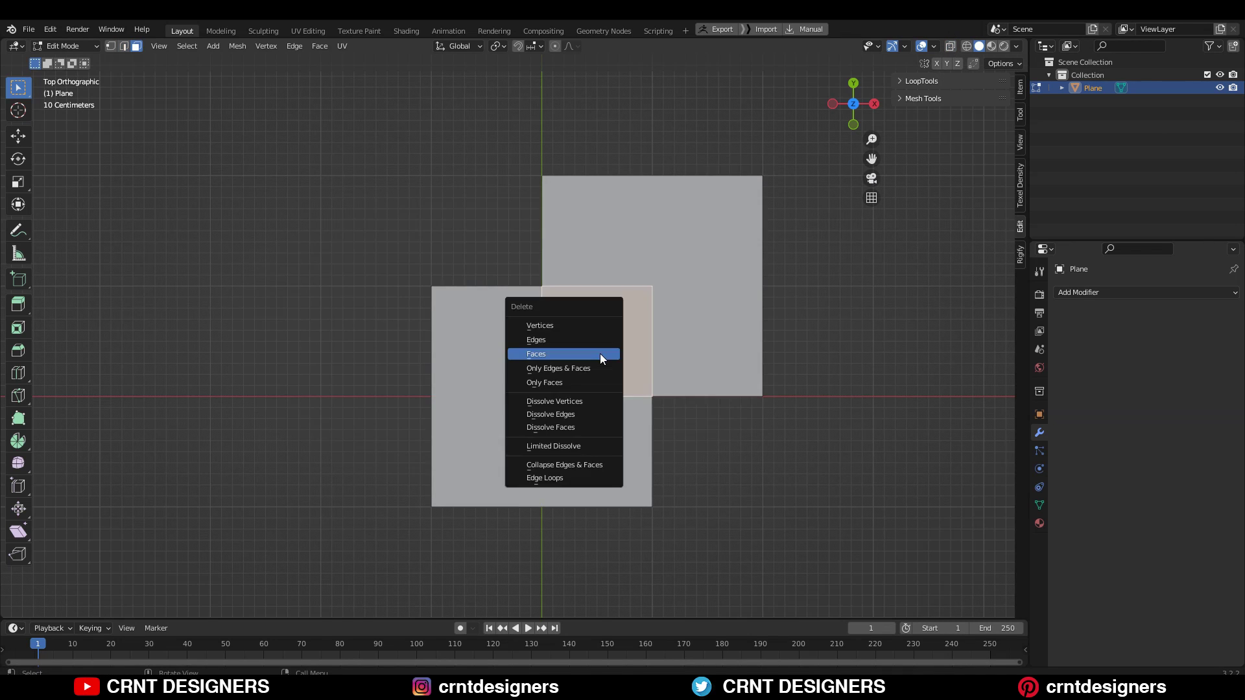
click(523, 266)
click(573, 356)
right_click(573, 356)
click(574, 356)
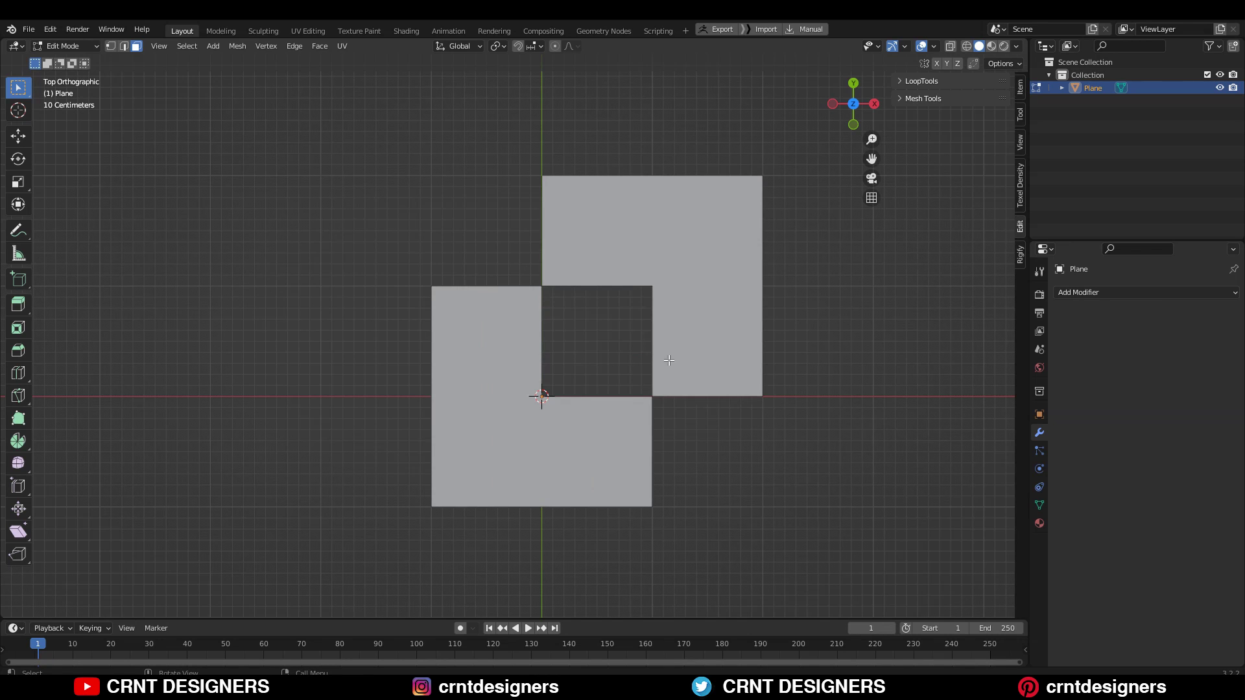
key(ctrl+z)
click(787, 430)
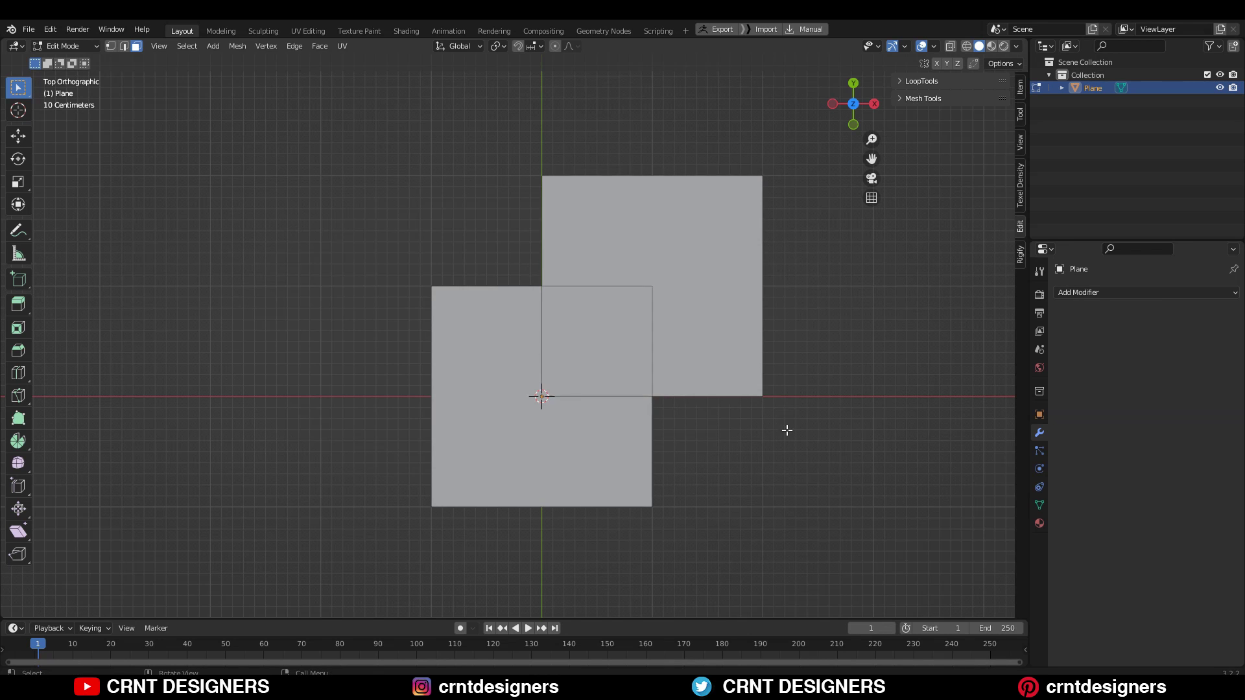
Step: Return to Object Mode and delete the merged plane object
key(Tab)
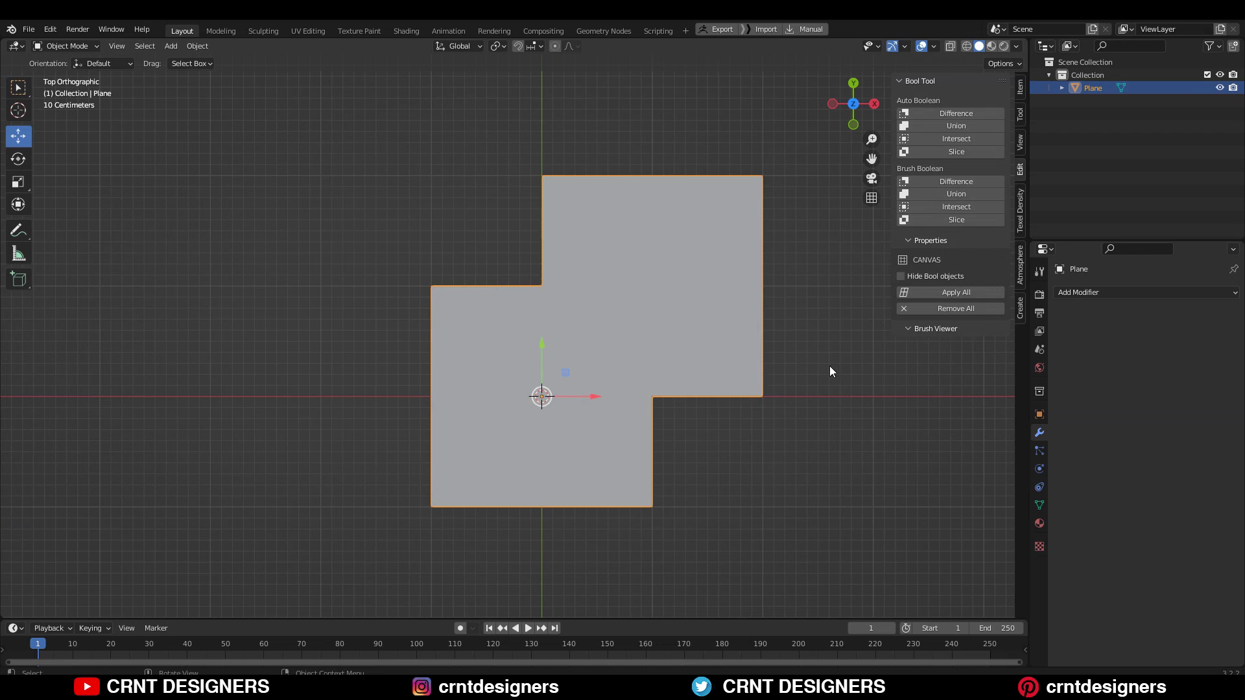
key(x)
click(710, 351)
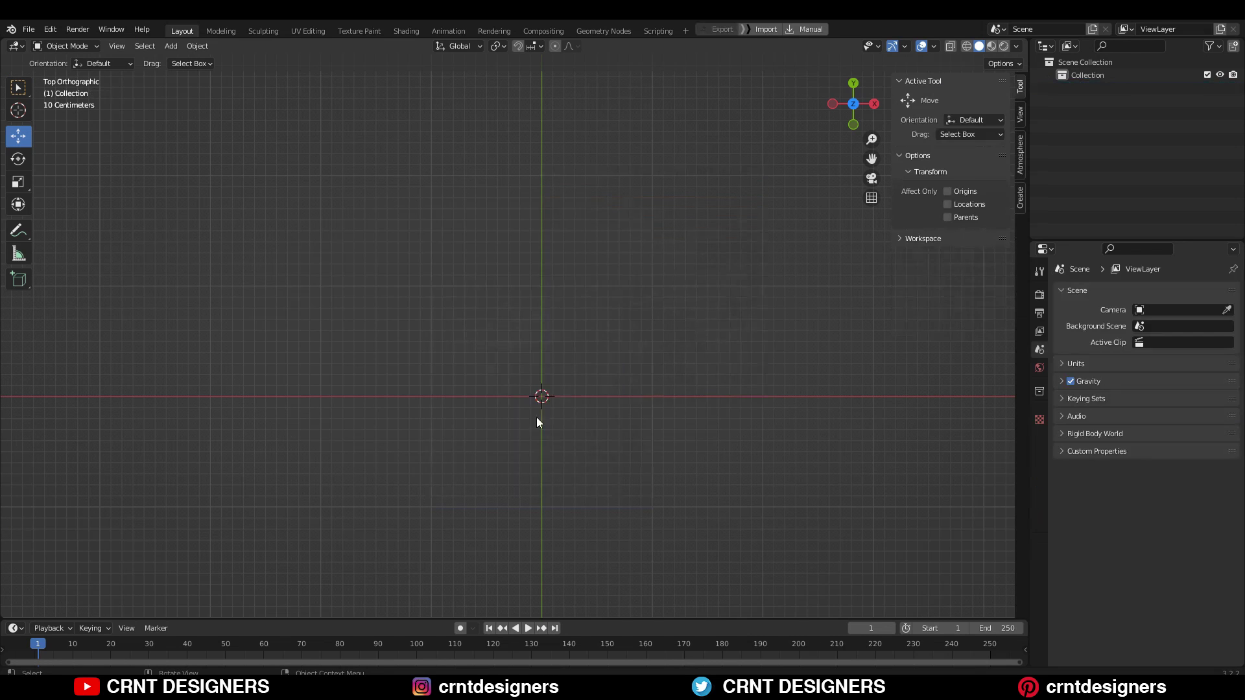
Step: Add a mesh circle with 32 vertices and a 1 m radius at the world origin
middle_drag(535, 418, 578, 325)
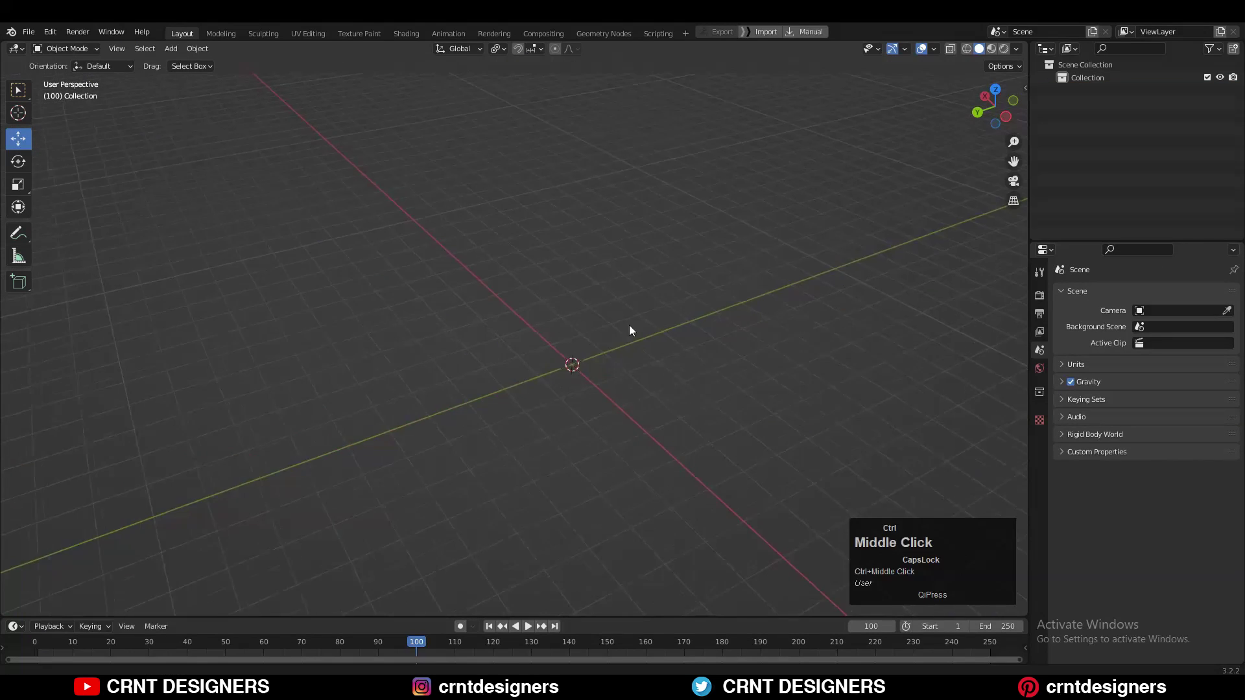
middle_drag(631, 329, 597, 318)
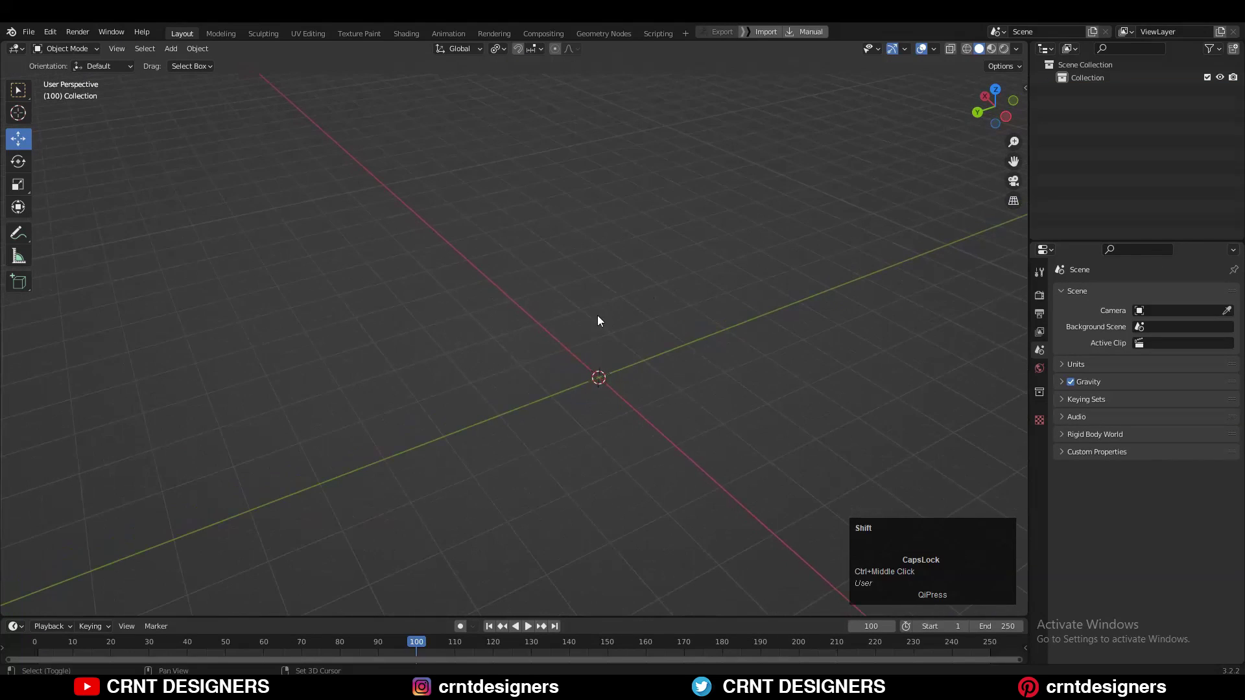
key(shift+a)
mouse_move(597, 315)
click(657, 358)
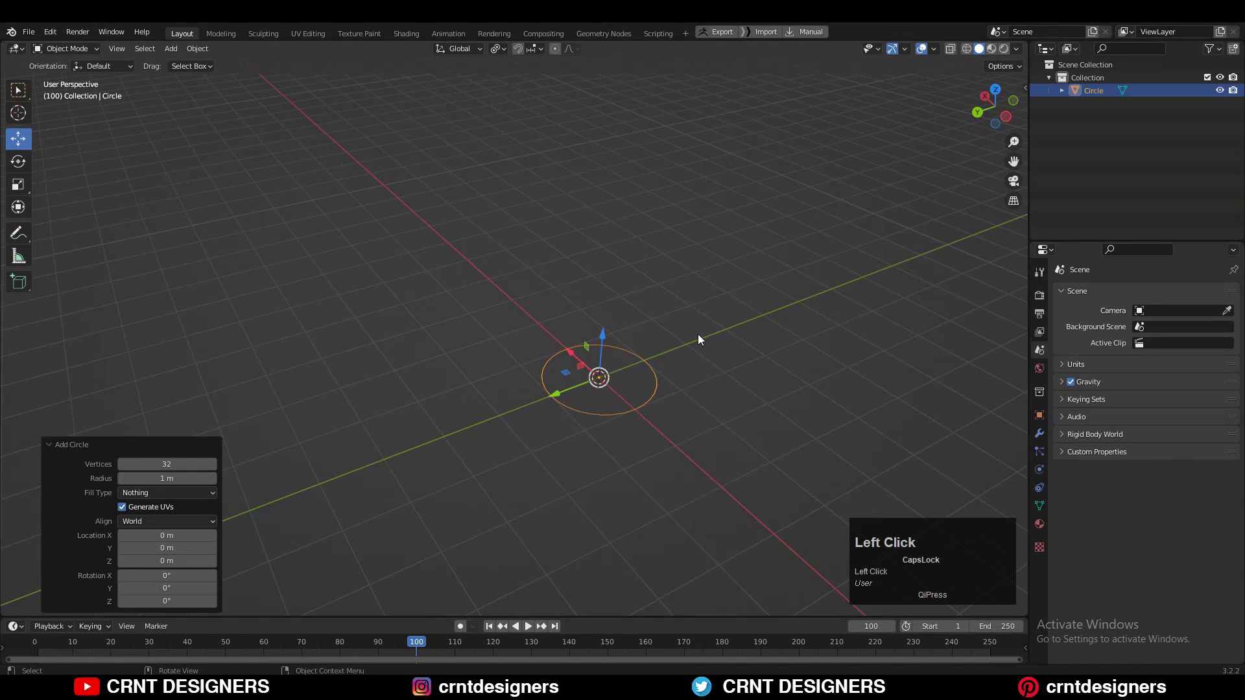
Step: In top view, extrude the circle's outline inward by scaling it to form a flat ring about 0.2 m wide
middle_drag(698, 334, 925, 130)
click(995, 97)
scroll(777, 150, up, 2)
scroll(776, 151, up, 1)
shift+middle_drag(600, 313, 728, 201)
scroll(713, 211, up, 2)
key(Tab)
shift+middle_drag(651, 264, 625, 294)
key(e)
key(s)
click(735, 286)
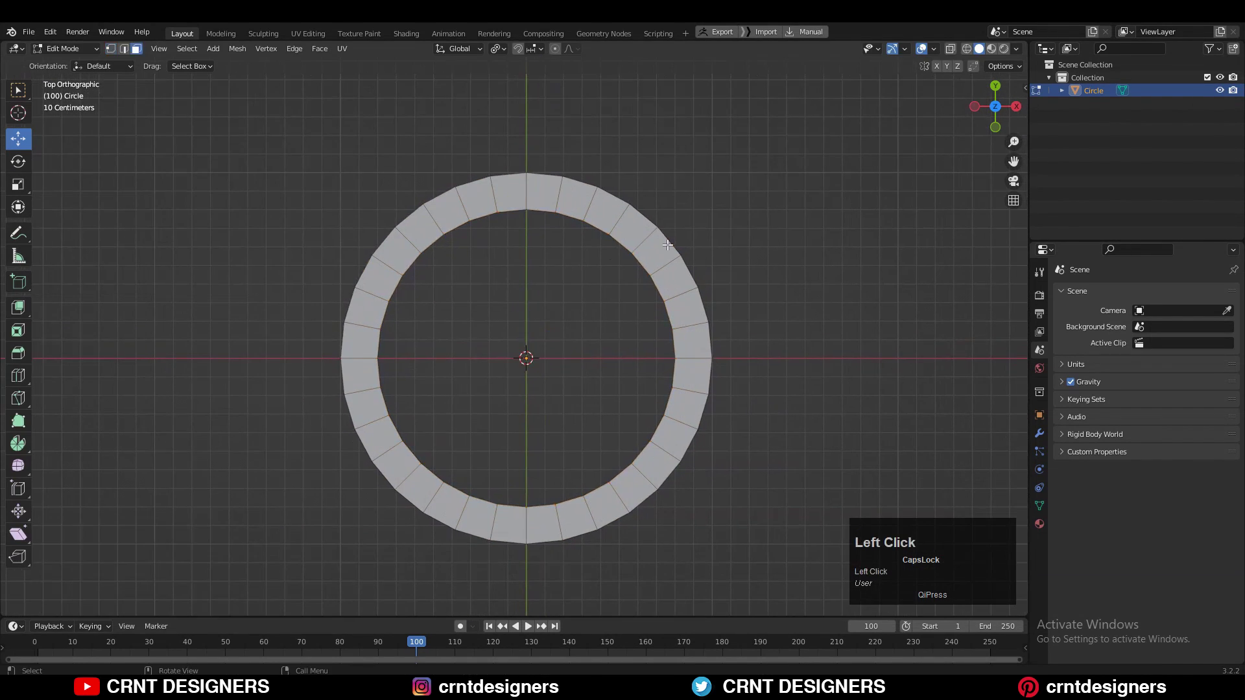
Step: Duplicate the ring three times along X at a spacing of about 1.4 m to make a row of four overlapping rings
key(Tab)
scroll(582, 306, down, 2)
key(shift+d)
ctrl+drag(587, 348, 751, 350)
scroll(762, 339, down, 2)
shift+middle_drag(769, 332, 640, 321)
key(shift+d)
right_click(569, 304)
ctrl+drag(572, 332, 812, 334)
key(shift+d)
right_click(697, 328)
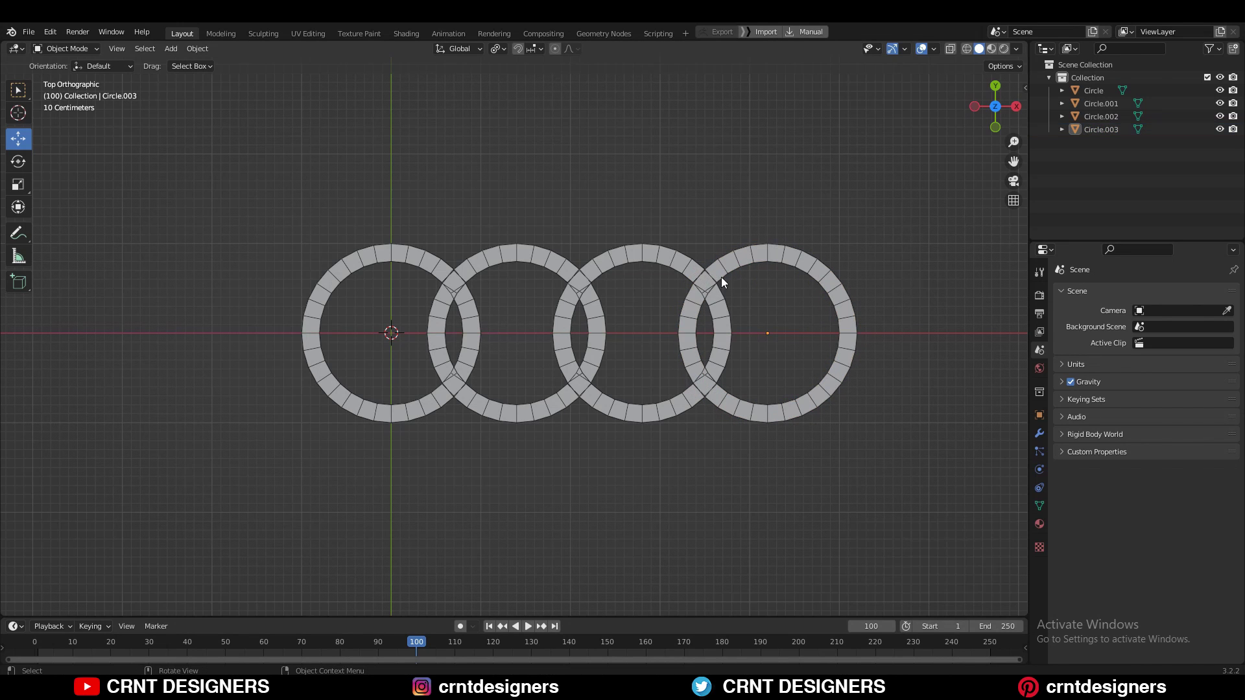
Step: Select all four rings with the original as the active object and combine them with a Boolean Union
click(722, 278)
shift+click(674, 260)
shift+click(517, 253)
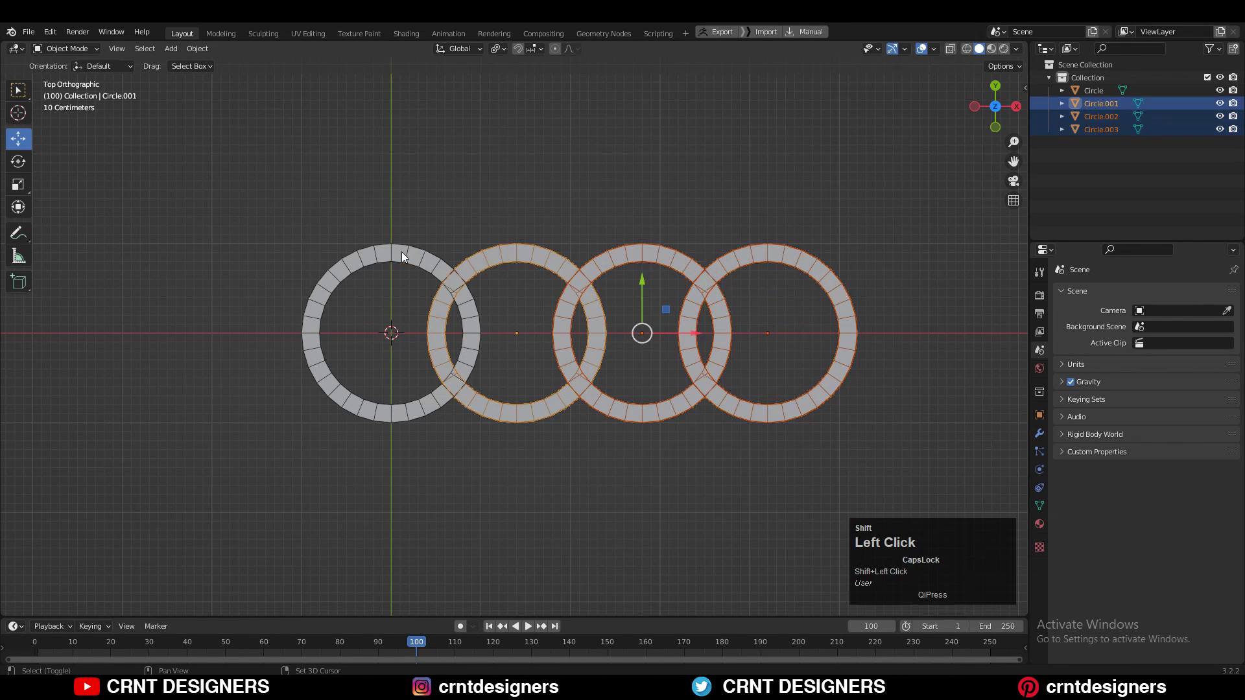
shift+click(402, 252)
key(alt+x)
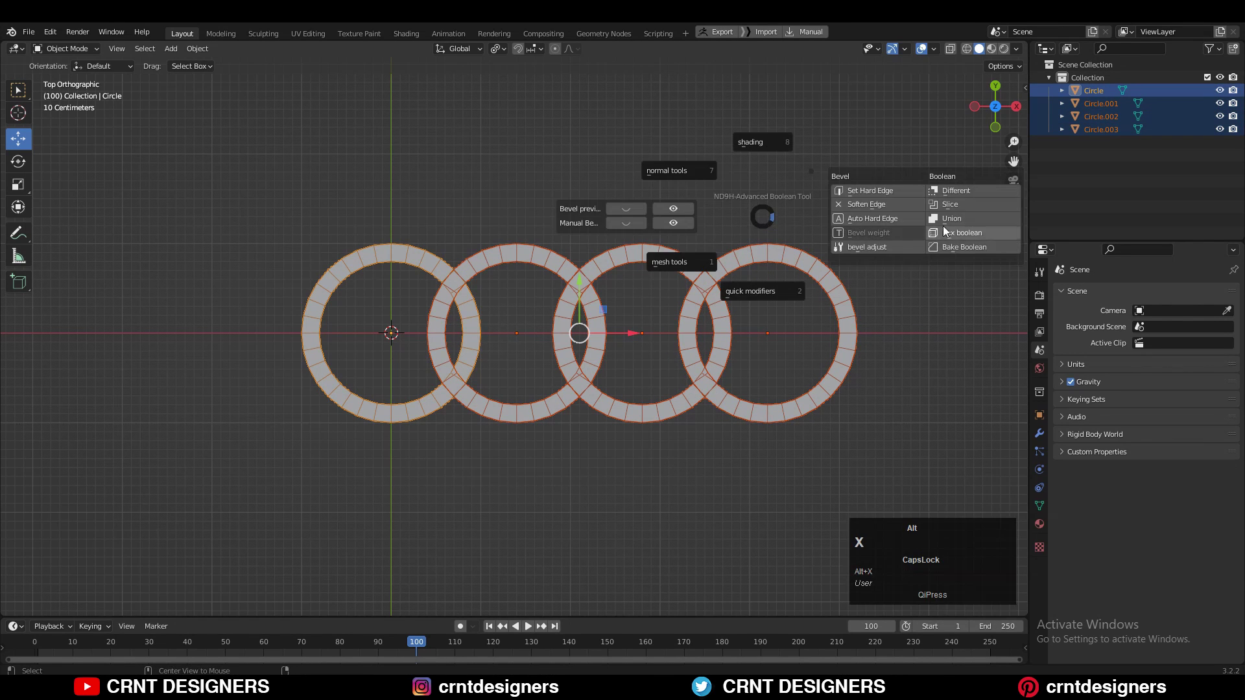
click(963, 216)
click(832, 197)
scroll(749, 214, up, 4)
Step: Apply the three Boolean union modifiers on the original ring
click(924, 257)
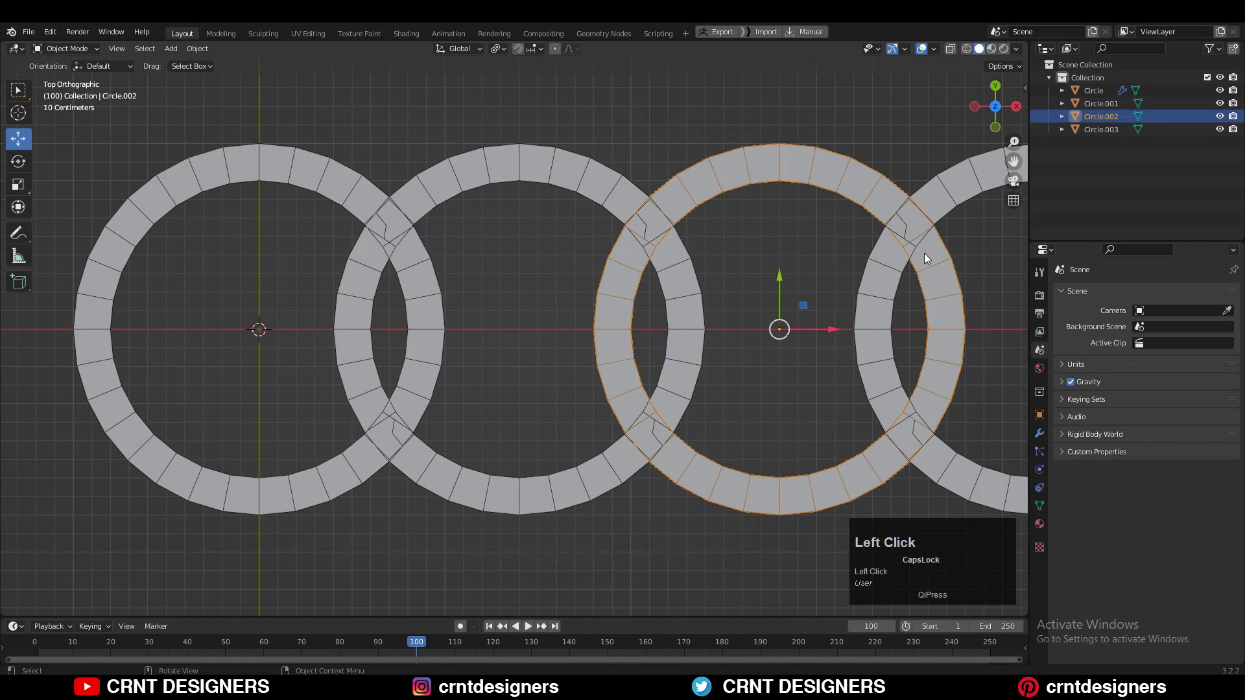
click(275, 179)
click(1038, 433)
click(1200, 316)
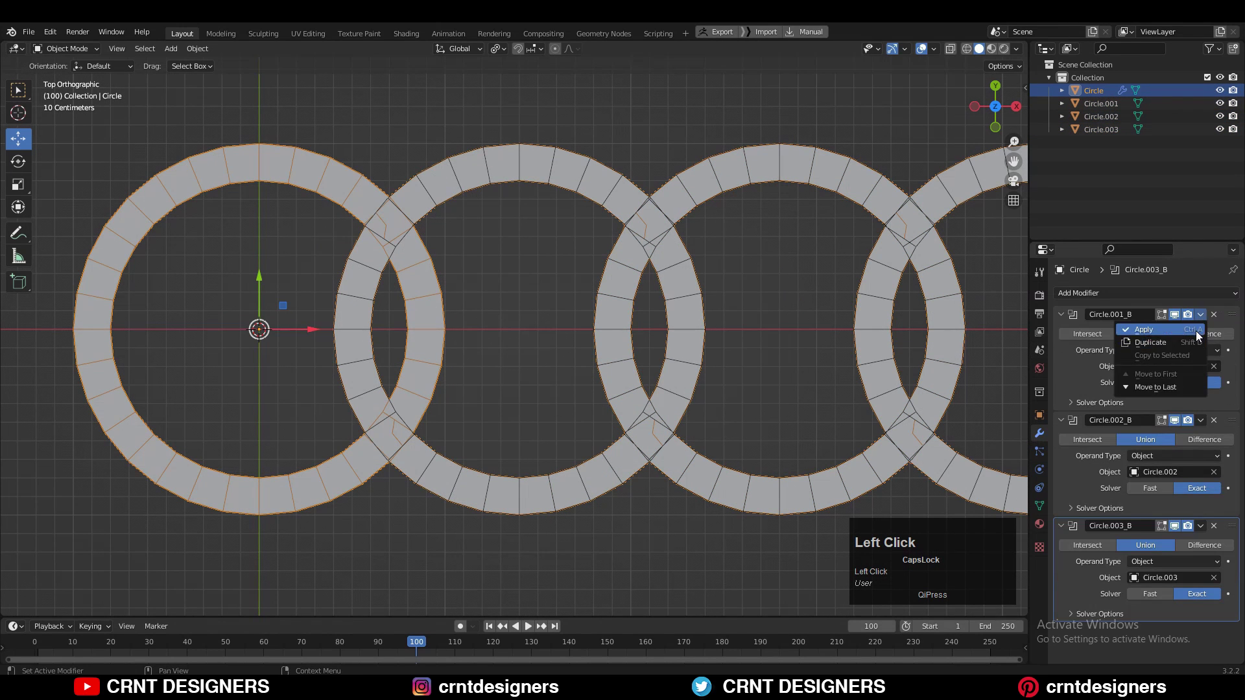
click(1200, 328)
click(1200, 316)
click(1200, 329)
Step: Move the merged rings along positive Y away from the duplicates and delete the three leftover ring objects
scroll(649, 300, down, 6)
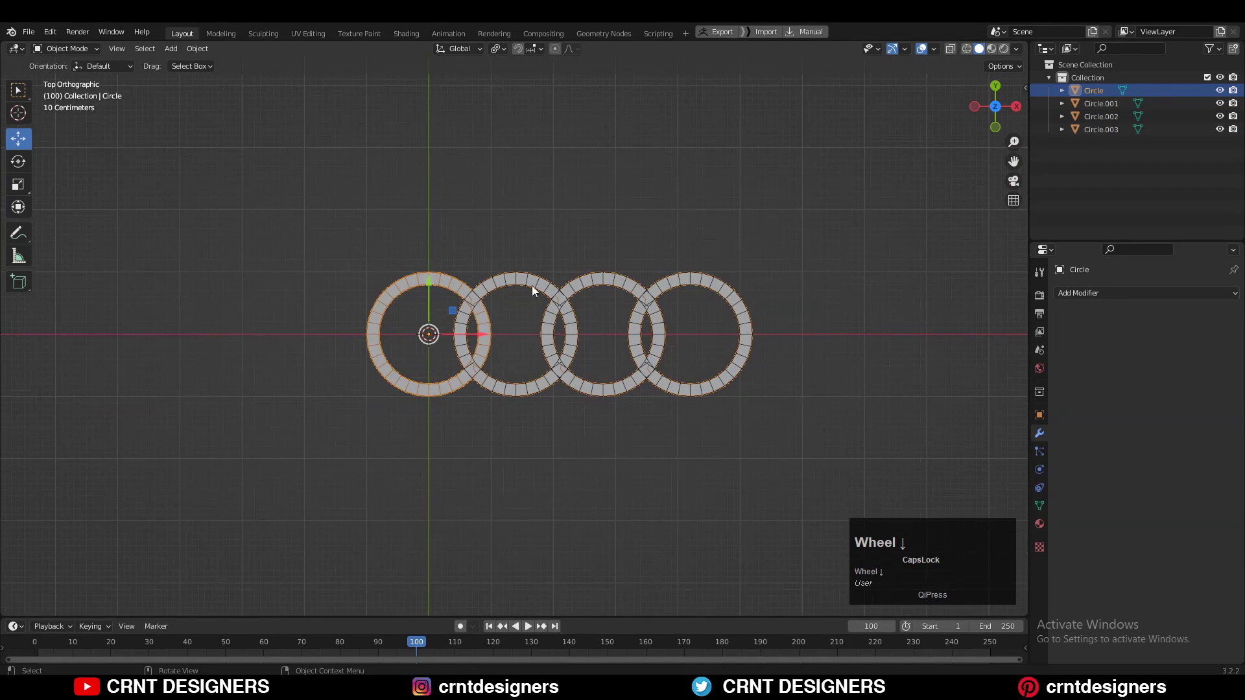
drag(433, 291, 452, 145)
drag(931, 275, 519, 382)
key(x)
click(621, 348)
Step: Set the merged rings' origin to geometry and snap the object to the 3D cursor at the world origin
click(476, 228)
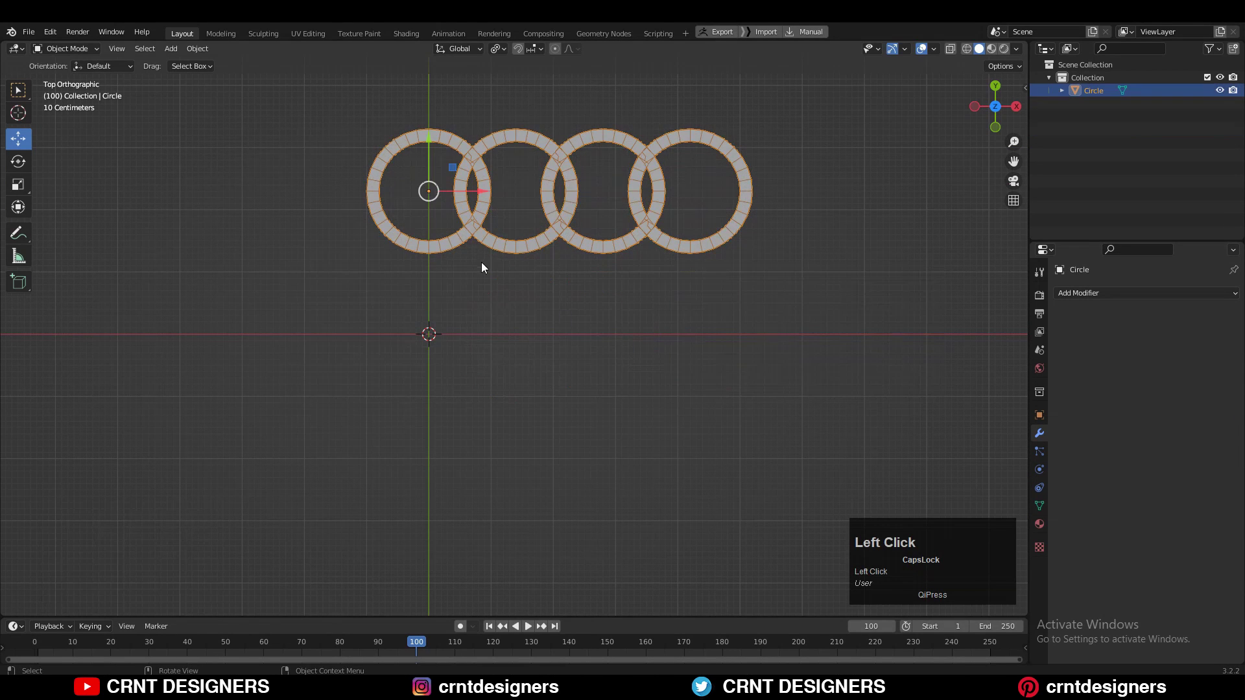
right_click(546, 208)
mouse_move(551, 203)
click(593, 219)
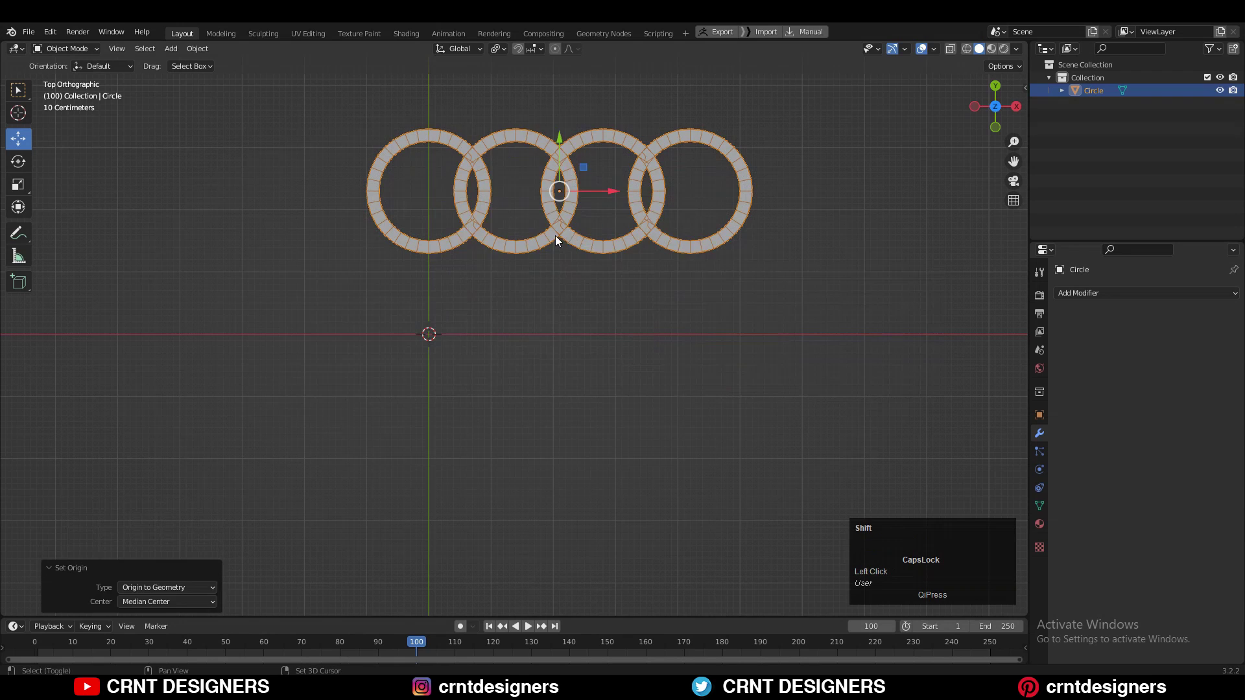
key(shift+s)
Step: Put the merged rings in Edit Mode with all faces selected and display the face orientation overlay
scroll(582, 248, up, 5)
shift+middle_drag(582, 247, 753, 268)
key(Tab)
key(a)
click(934, 49)
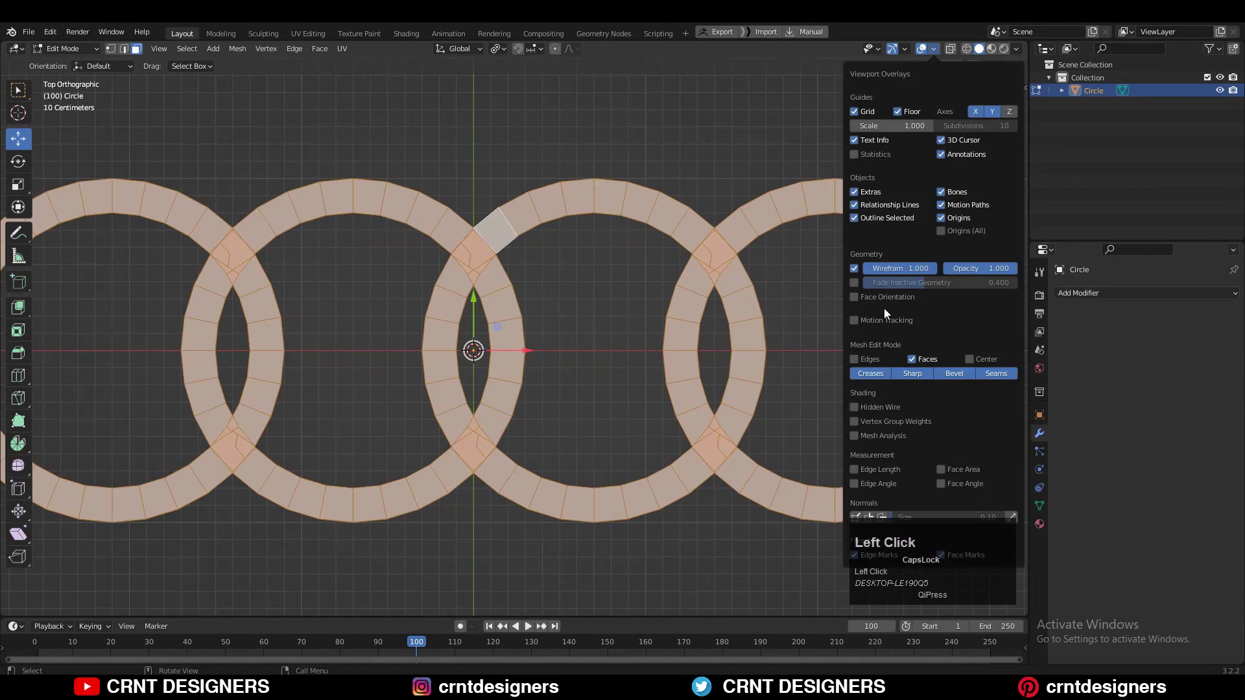
click(854, 298)
Step: Correct the normals of all ring faces so their front sides point toward the top view
key(a)
key(alt+n)
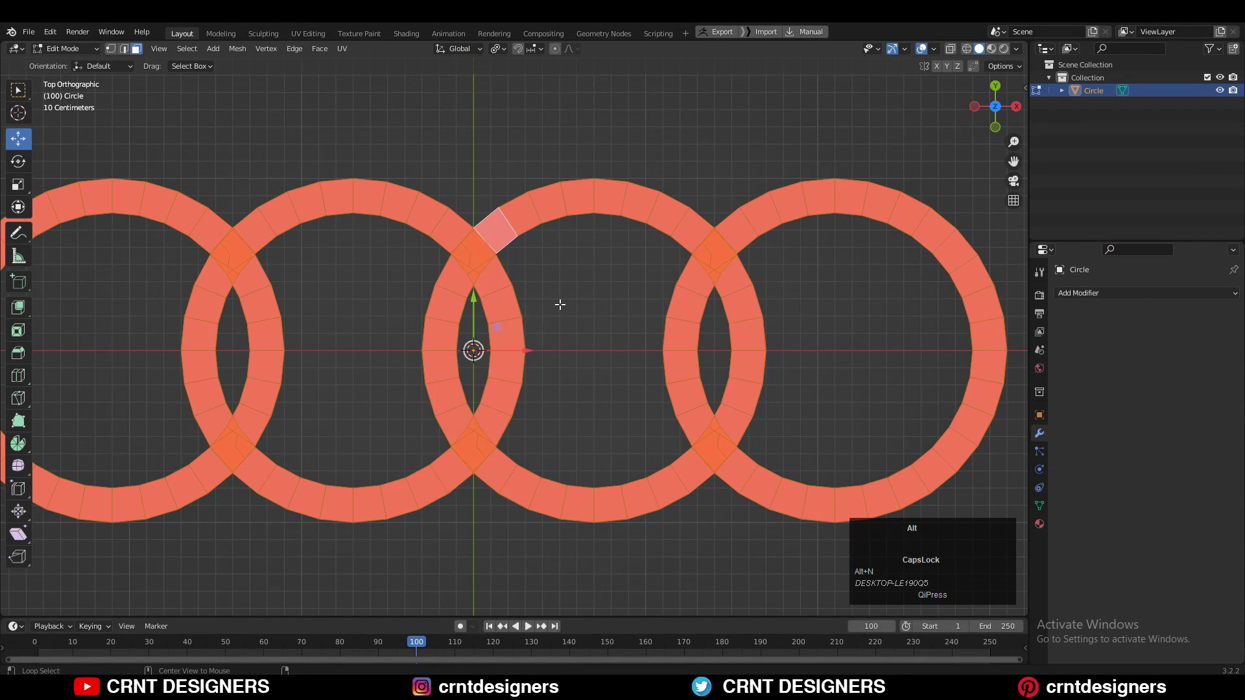
key(alt+n)
click(560, 305)
click(122, 602)
click(547, 339)
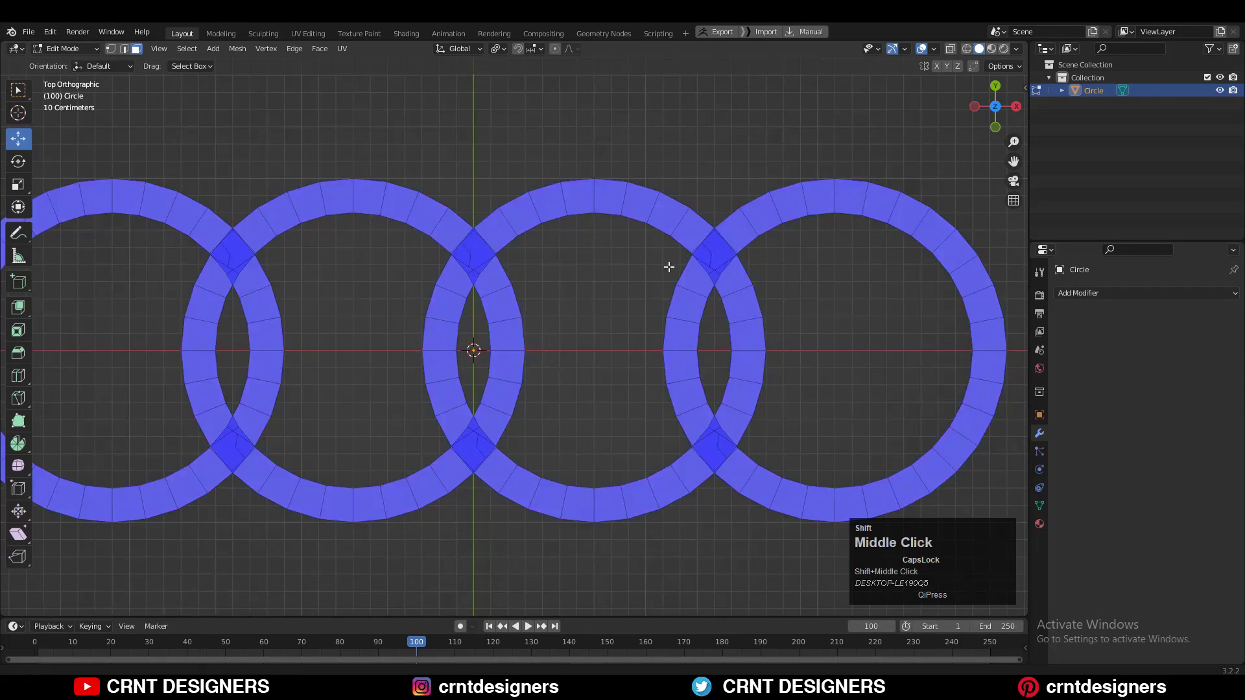
Step: Hide the face orientation overlay and enable X-ray display of the rings
shift+middle_drag(668, 267, 745, 363)
click(934, 48)
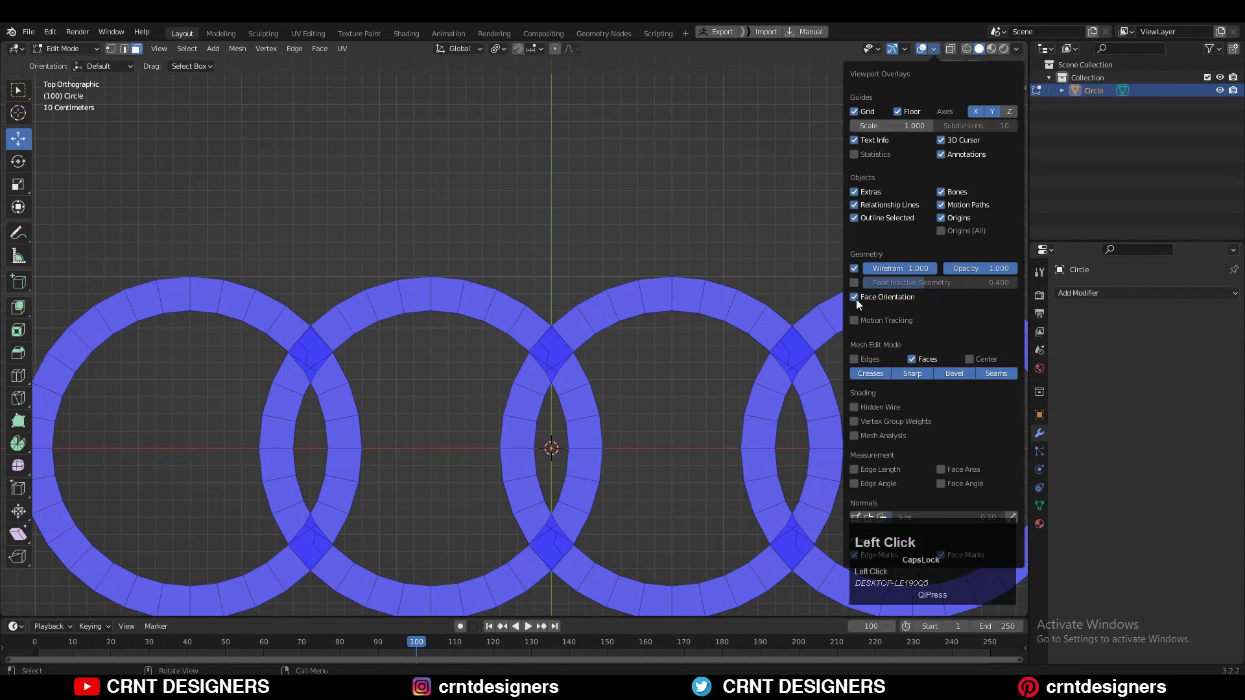
click(856, 298)
shift+middle_drag(863, 308, 848, 272)
click(950, 48)
Step: Delete the overlapping sliver faces along the upper edges of the upper crossing between the two middle rings
scroll(675, 219, up, 4)
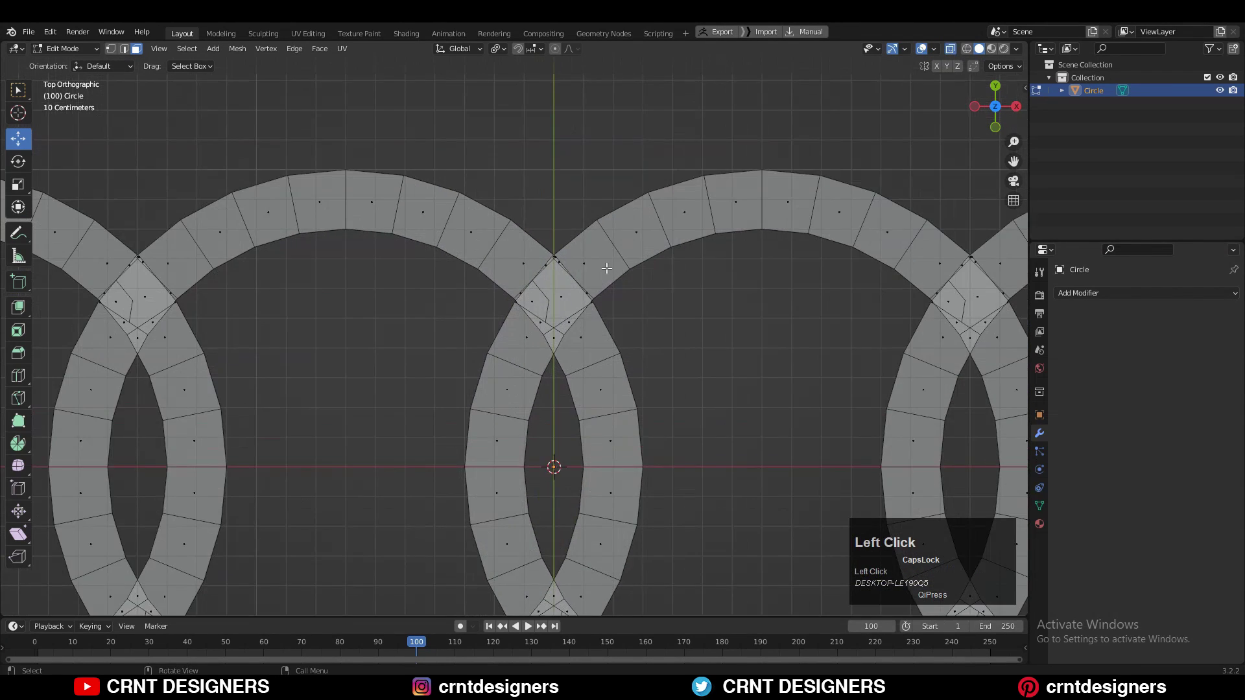
shift+middle_drag(664, 333, 506, 189)
scroll(723, 313, down, 4)
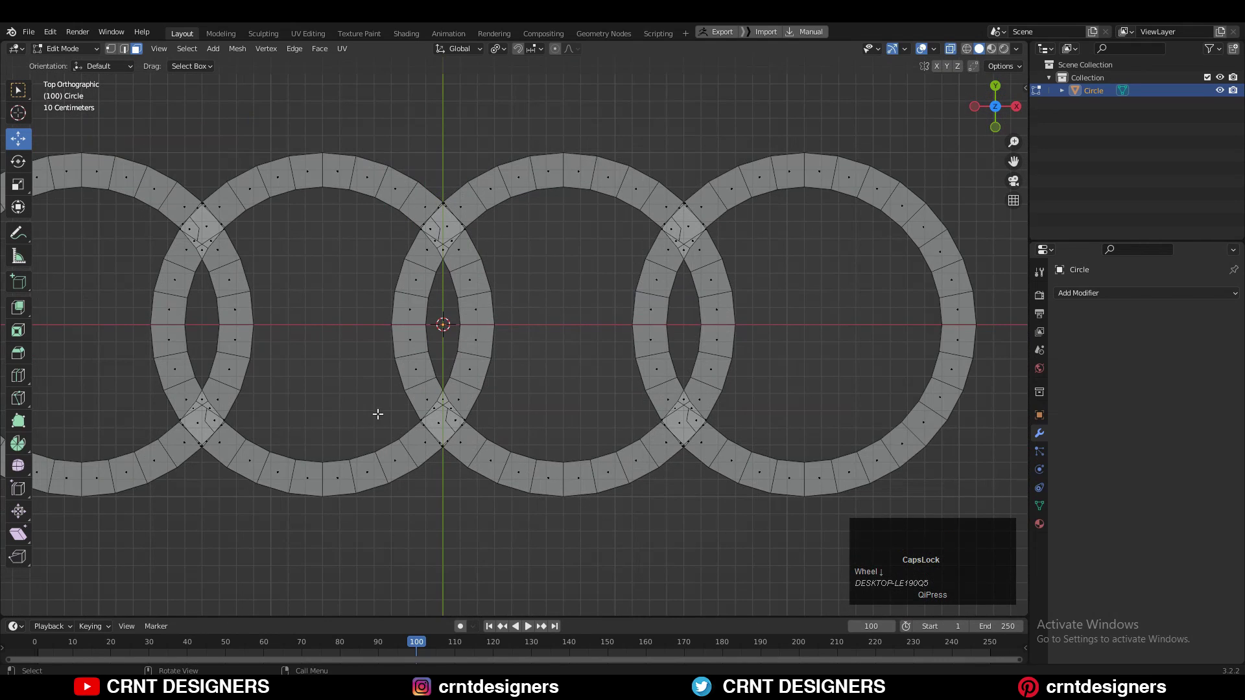
scroll(433, 380, up, 3)
click(396, 142)
shift+middle_drag(454, 249, 527, 309)
scroll(513, 292, up, 2)
key(c)
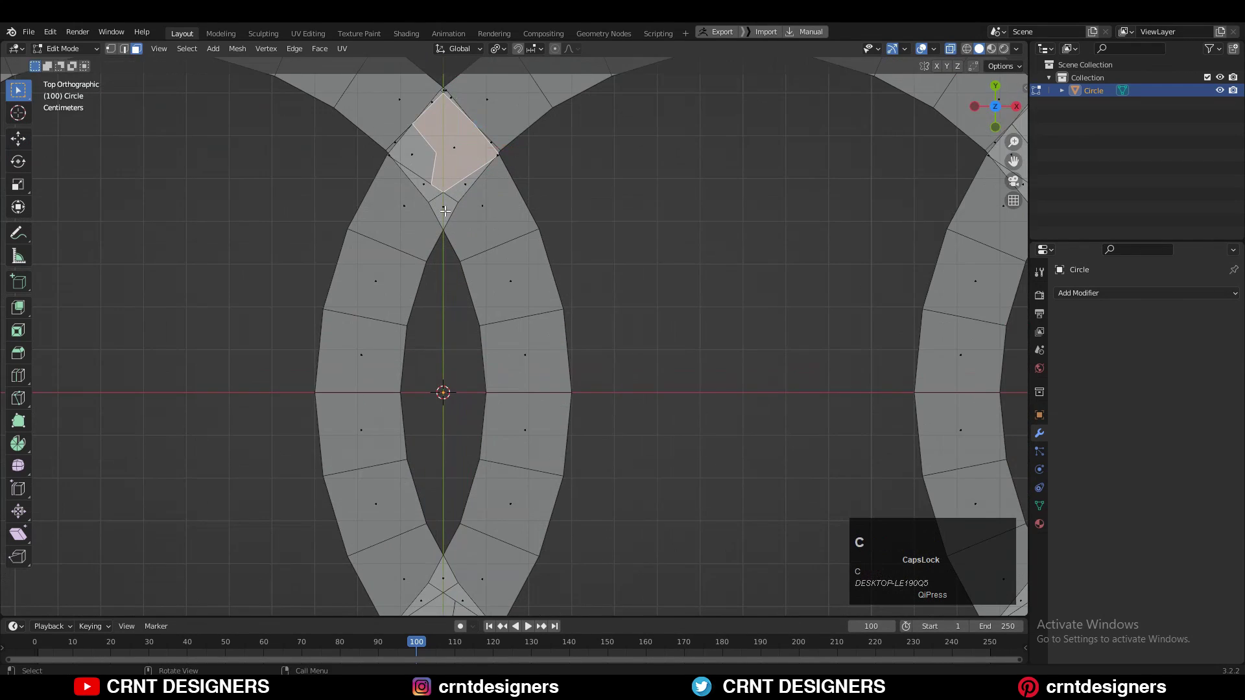
shift+middle_drag(446, 211, 502, 354)
click(475, 292)
scroll(498, 271, up, 5)
click(486, 187)
key(x)
click(486, 187)
click(519, 197)
key(x)
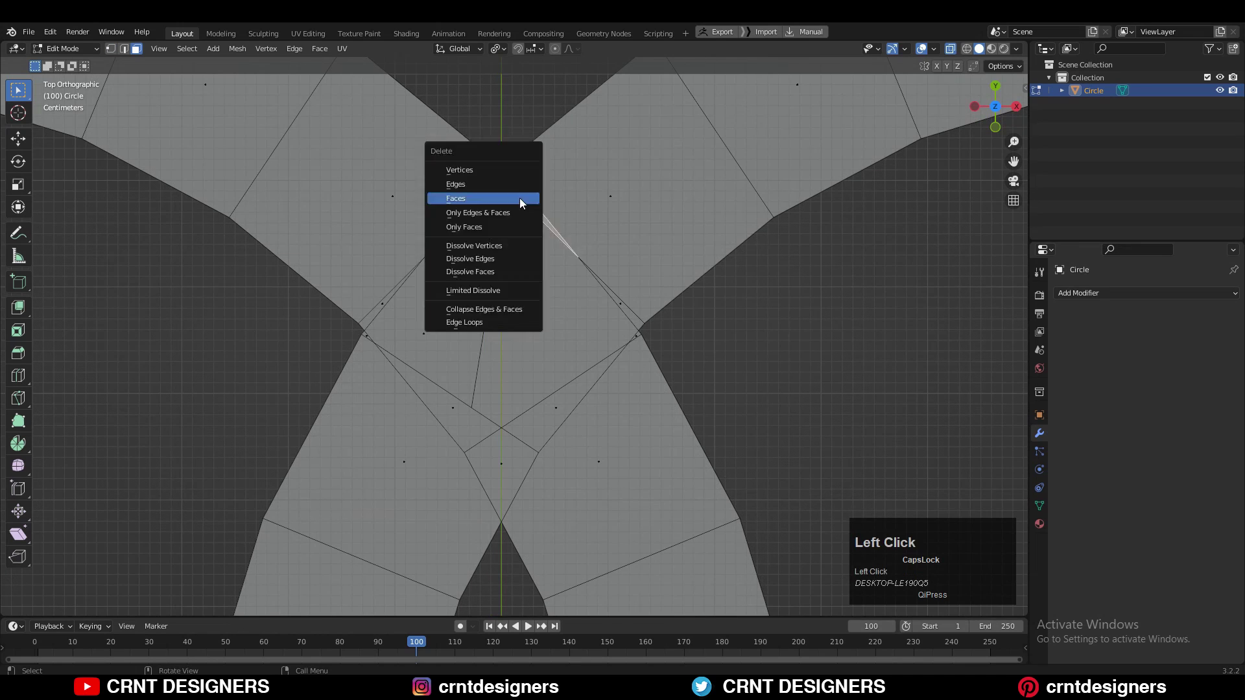
click(519, 197)
Step: Delete the remaining inner faces and the two lower triangular faces of the upper middle crossing, leaving a diamond-shaped opening
shift+click(481, 376)
key(x)
click(481, 377)
click(453, 410)
shift+click(556, 409)
key(x)
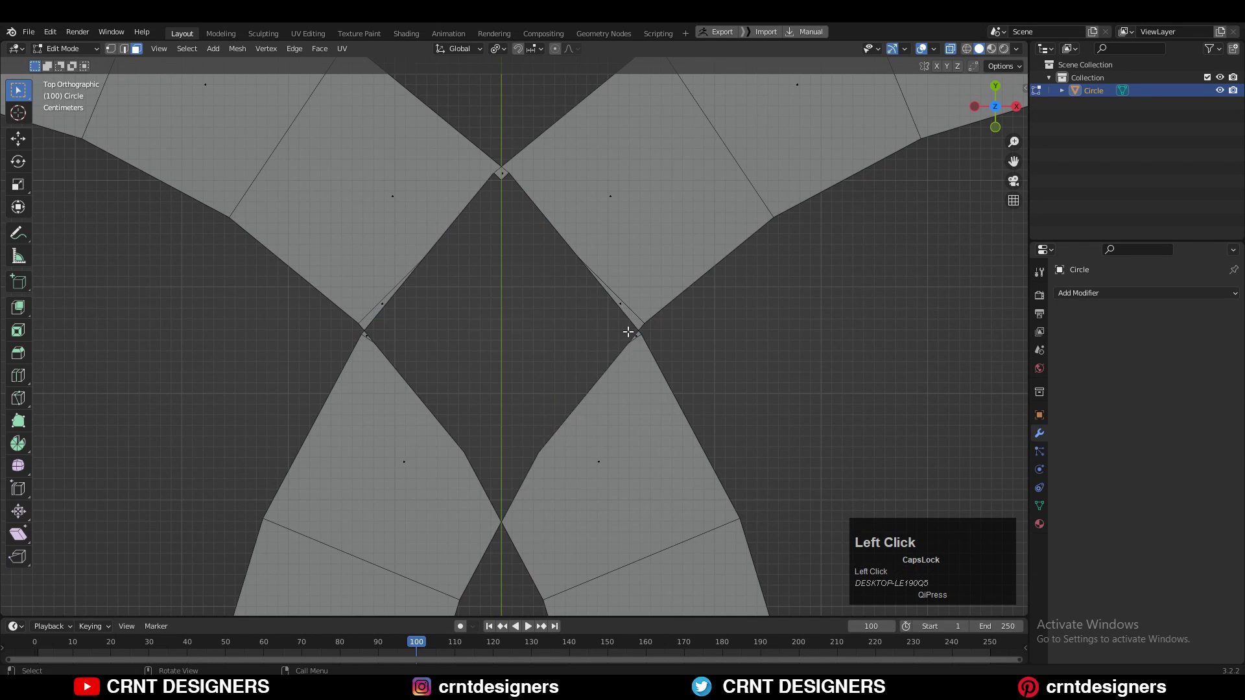
Step: Merge the stray vertices at the two side corners of the upper middle crossing into single corner vertices
key(ctrl+x)
click(302, 394)
shift+click(309, 404)
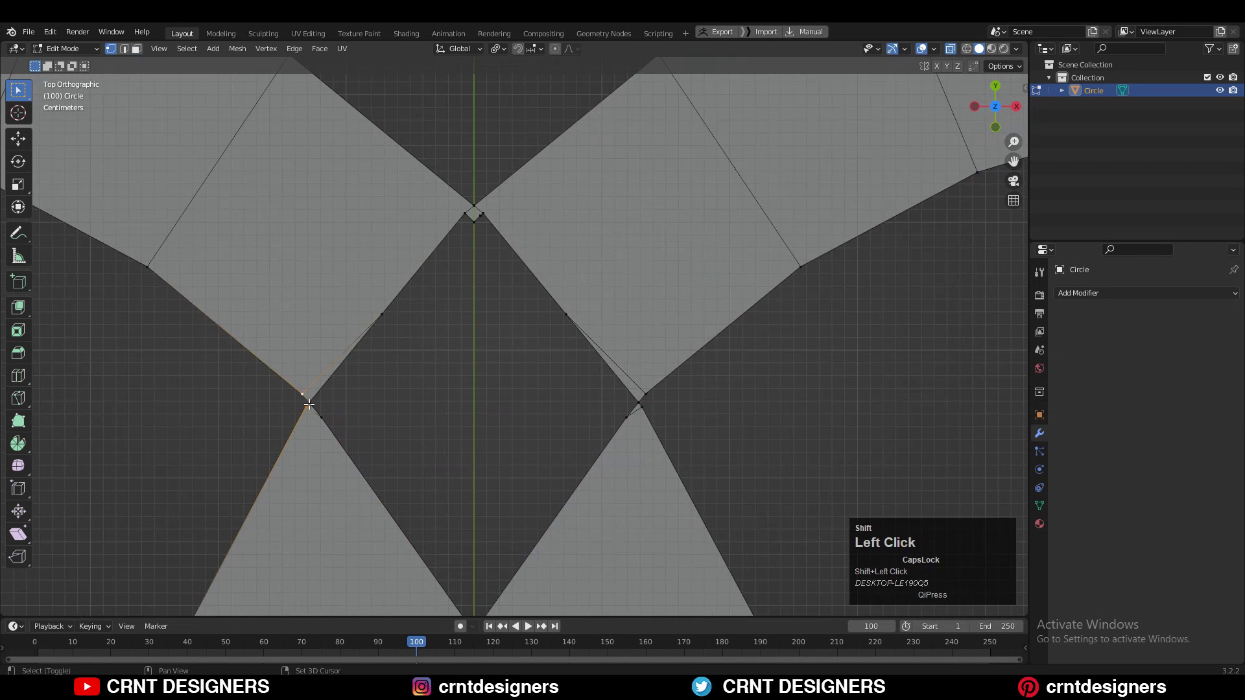
click(636, 403)
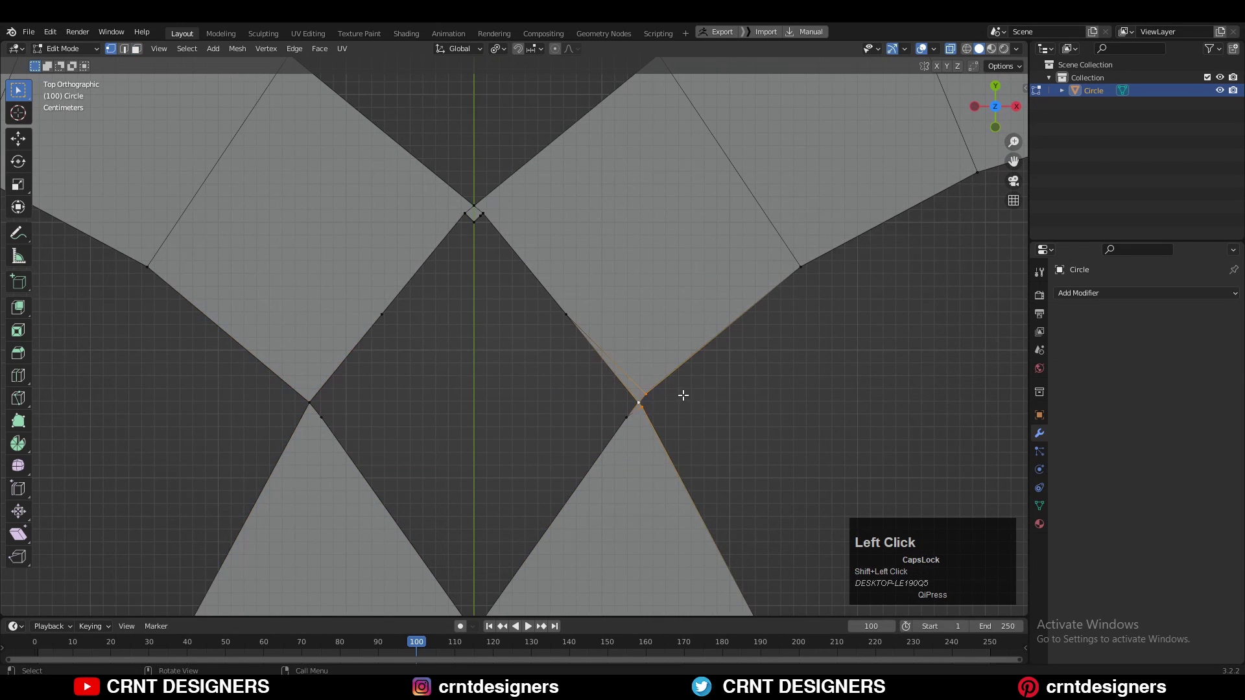
key(m)
Step: Delete the tiny leftover face at the top corner of the opening and dissolve the extra vertices along its edges
scroll(480, 221, up, 4)
click(466, 299)
key(x)
click(464, 307)
key(ctrl+x)
scroll(519, 325, down, 7)
Step: Select the four boundary edges of the diamond opening between the middle rings and fill it with one face
key(2)
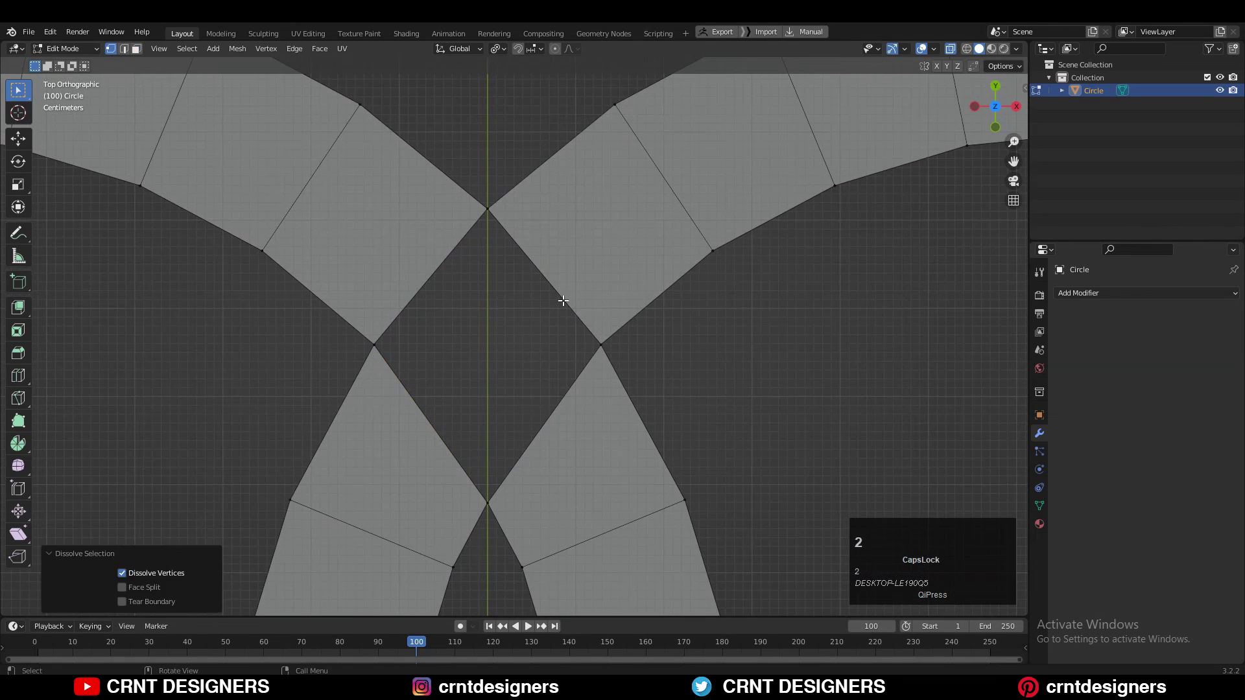
alt+click(562, 306)
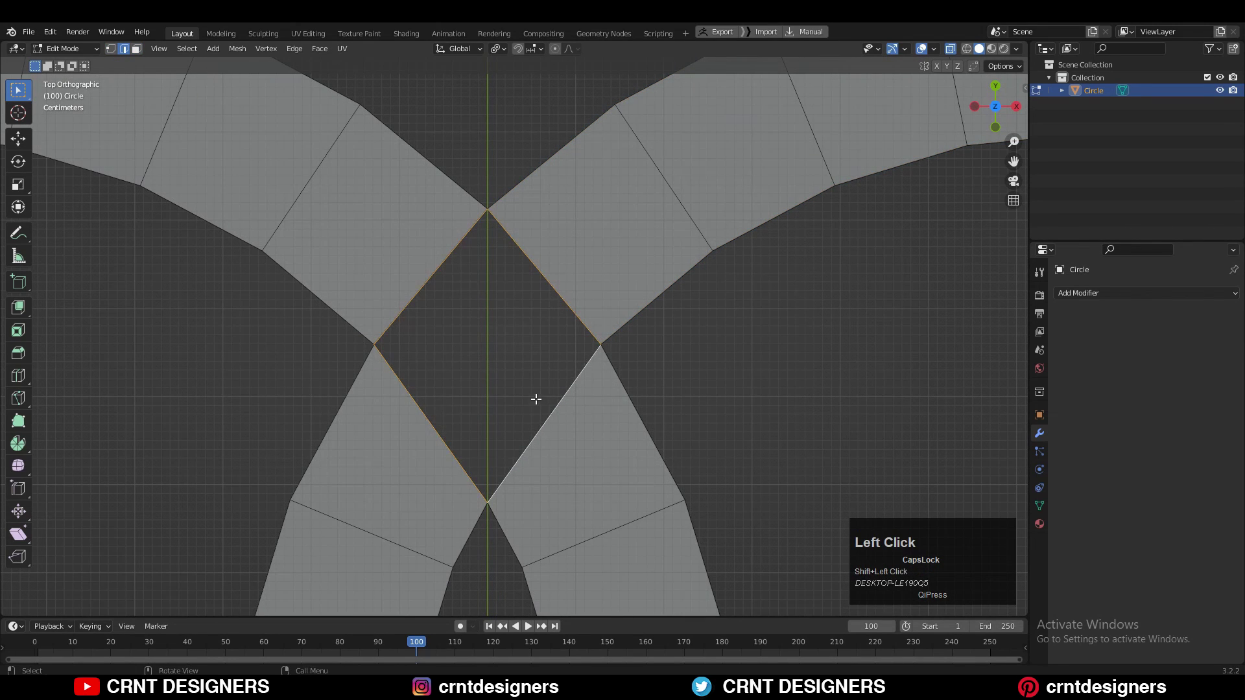
key(f)
click(843, 380)
Step: Delete the overlapping faces inside the upper crossing between the third and fourth rings
scroll(675, 264, down, 8)
shift+middle_drag(557, 467, 570, 283)
shift+middle_drag(756, 353, 428, 447)
scroll(428, 415, up, 8)
key(3)
click(248, 376)
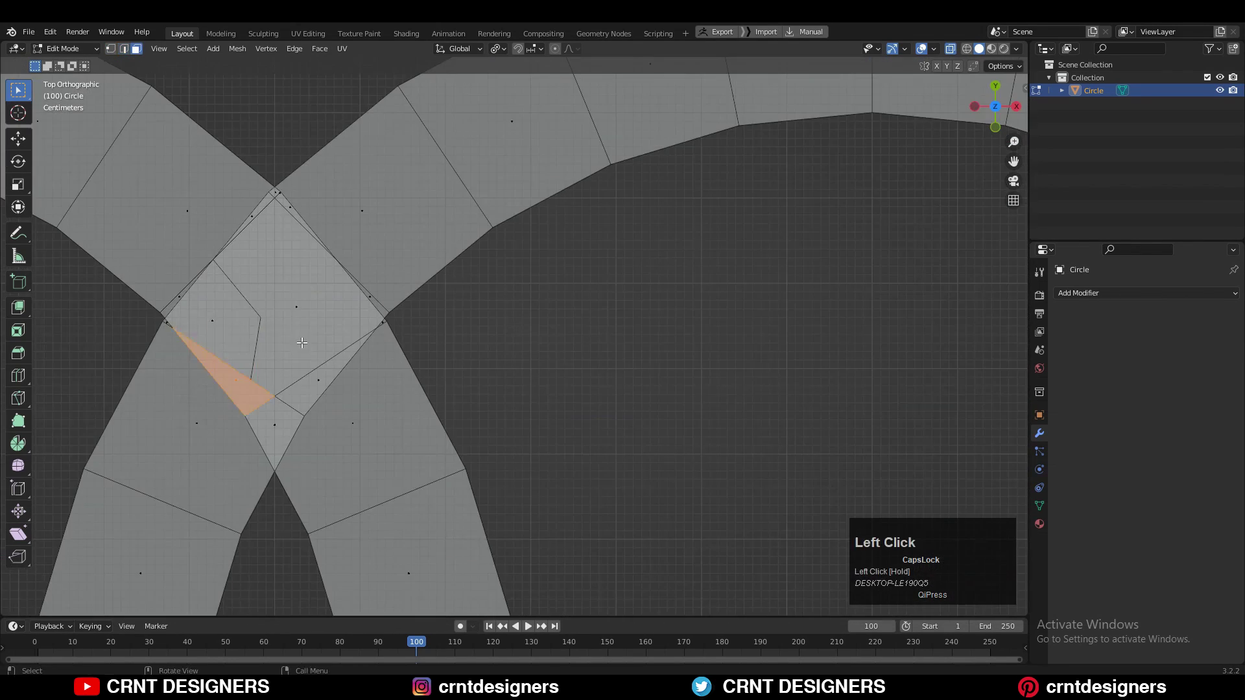
key(x)
shift+click(298, 314)
key(x)
scroll(402, 324, up, 5)
Step: Merge the stray corner vertices of the third and fourth rings' upper crossing and dissolve the extra vertices on its edges
key(1)
key(m)
shift+middle_drag(468, 295, 517, 344)
shift+click(126, 422)
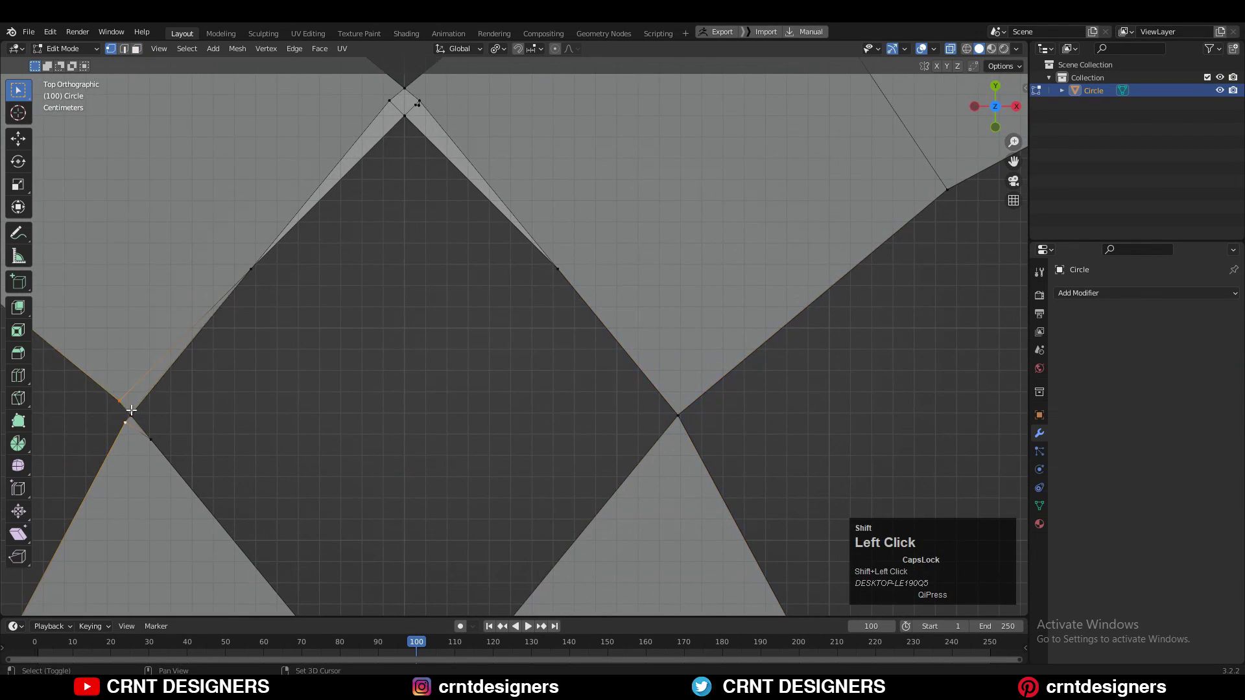
shift+middle_drag(131, 410, 471, 296)
key(3)
shift+drag(296, 534, 296, 537)
key(ctrl+x)
Step: Fill the diamond opening at the upper crossing of the third and fourth rings with one face
shift+middle_drag(523, 532, 528, 353)
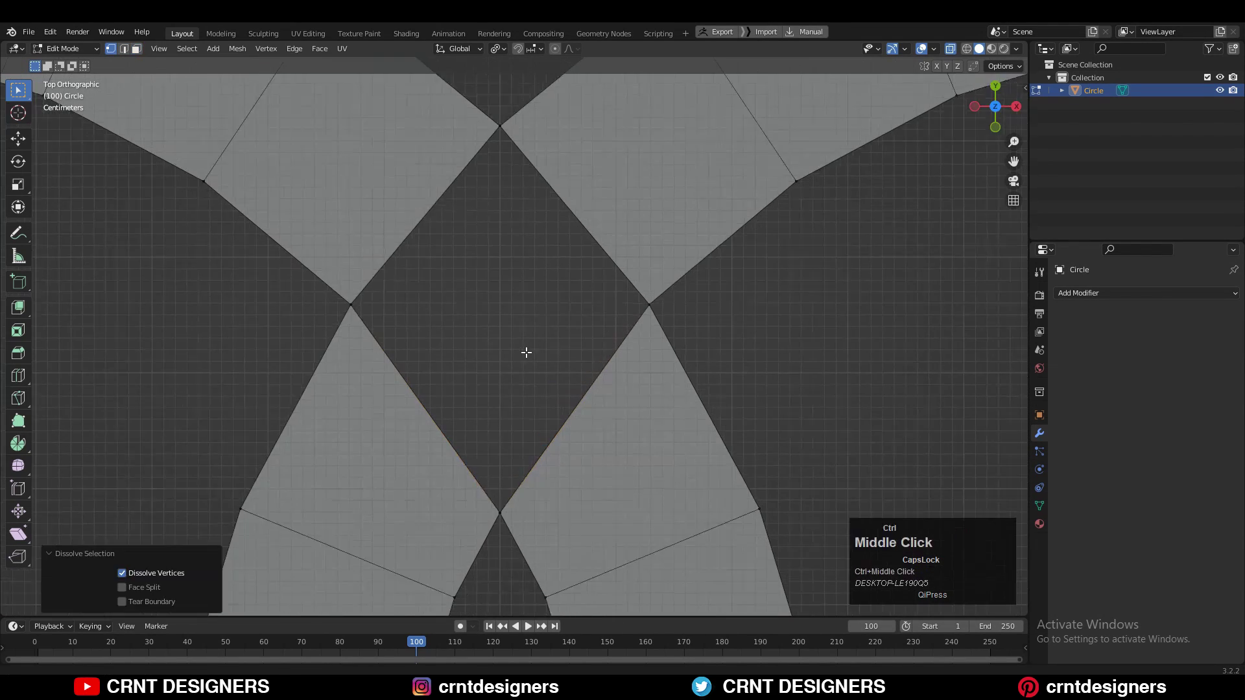
key(2)
key(f)
Step: Select the whole mesh and symmetrize it in the +Y to -Y direction
key(a)
click(238, 49)
click(269, 246)
click(170, 587)
click(182, 530)
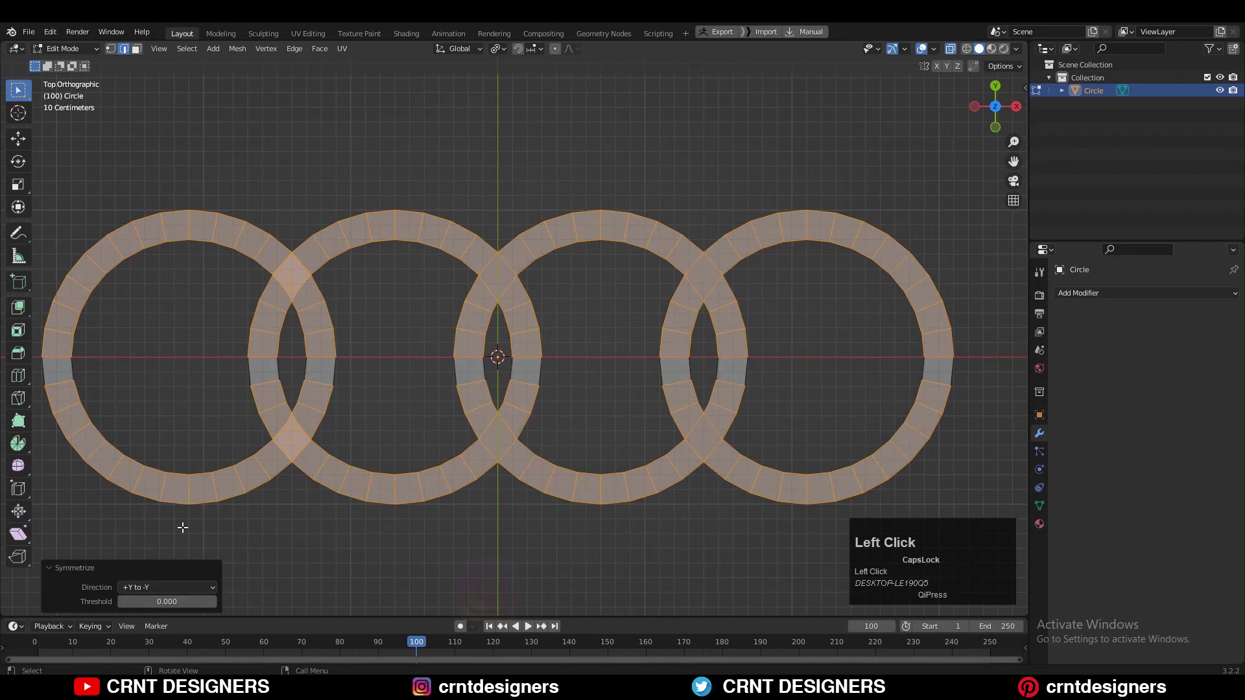
Step: Symmetrize the whole mesh from the positive X side to the negative X side and turn X-ray off
key(a)
click(238, 49)
click(270, 248)
click(170, 588)
click(172, 573)
click(745, 159)
click(952, 50)
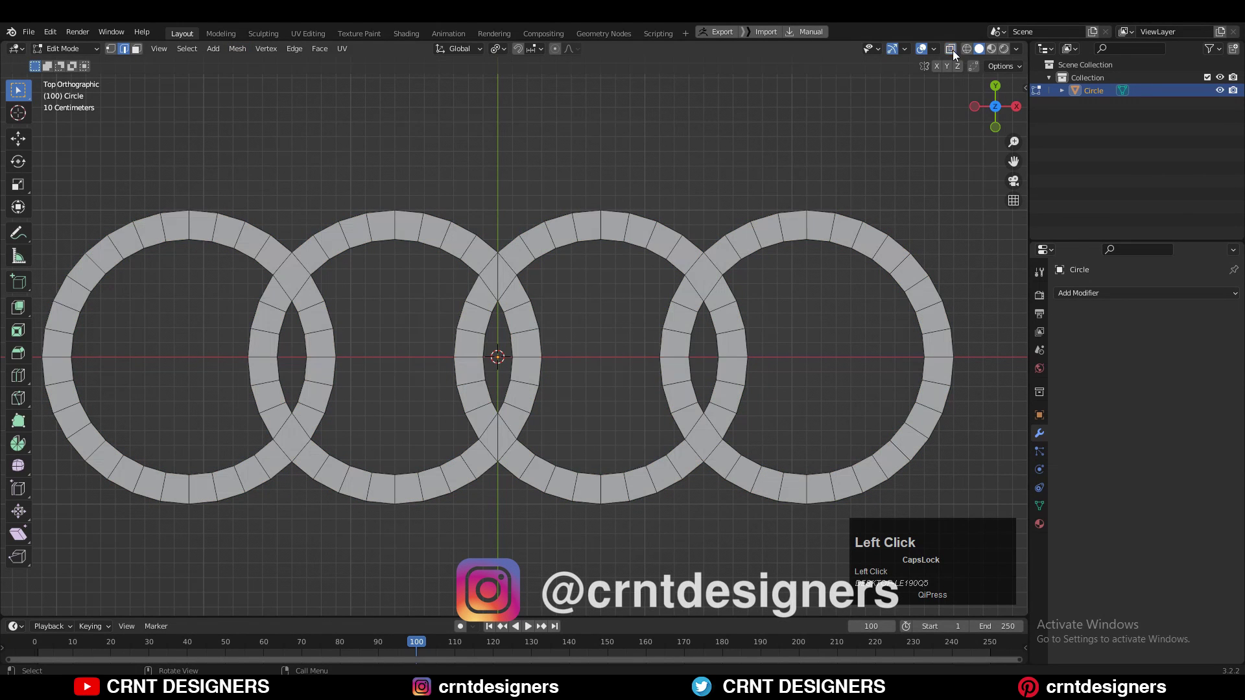
Step: Select the face loop of the second ring to check that it runs cleanly through the crossings
key(3)
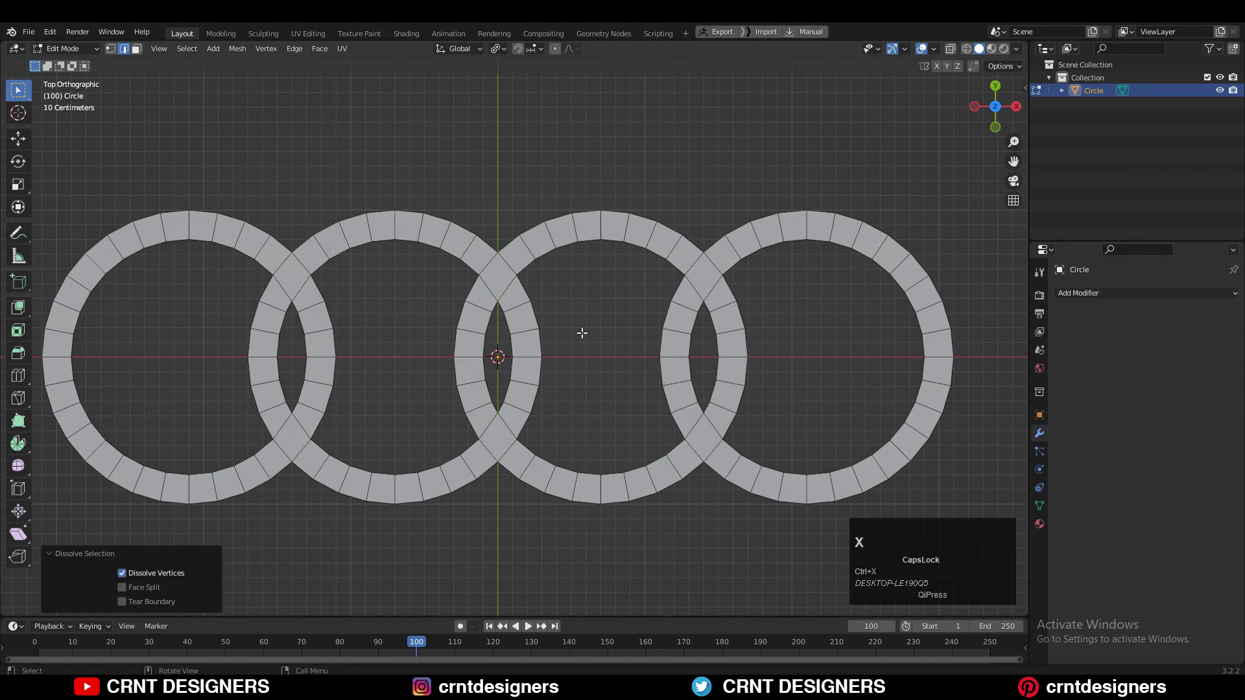
alt+click(473, 247)
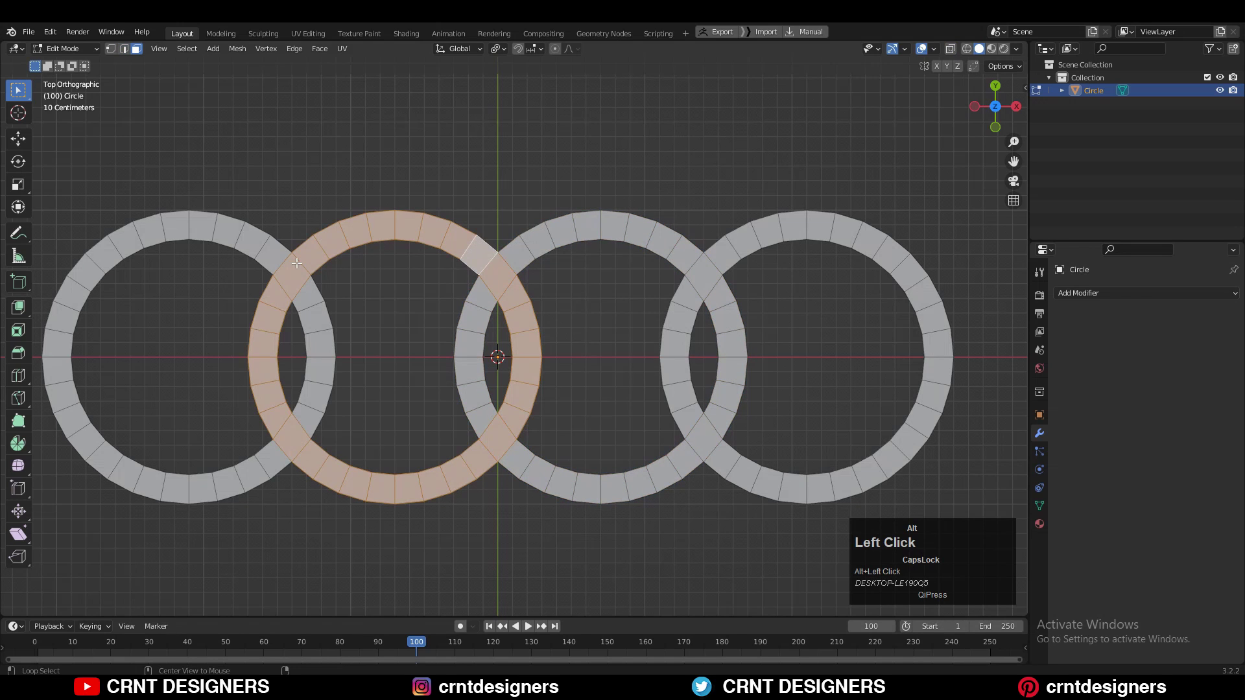
shift+middle_drag(443, 248, 445, 266)
Step: Add one centred loop cut around each of the four rings
key(ctrl+r)
click(417, 242)
right_click(417, 242)
key(ctrl+r)
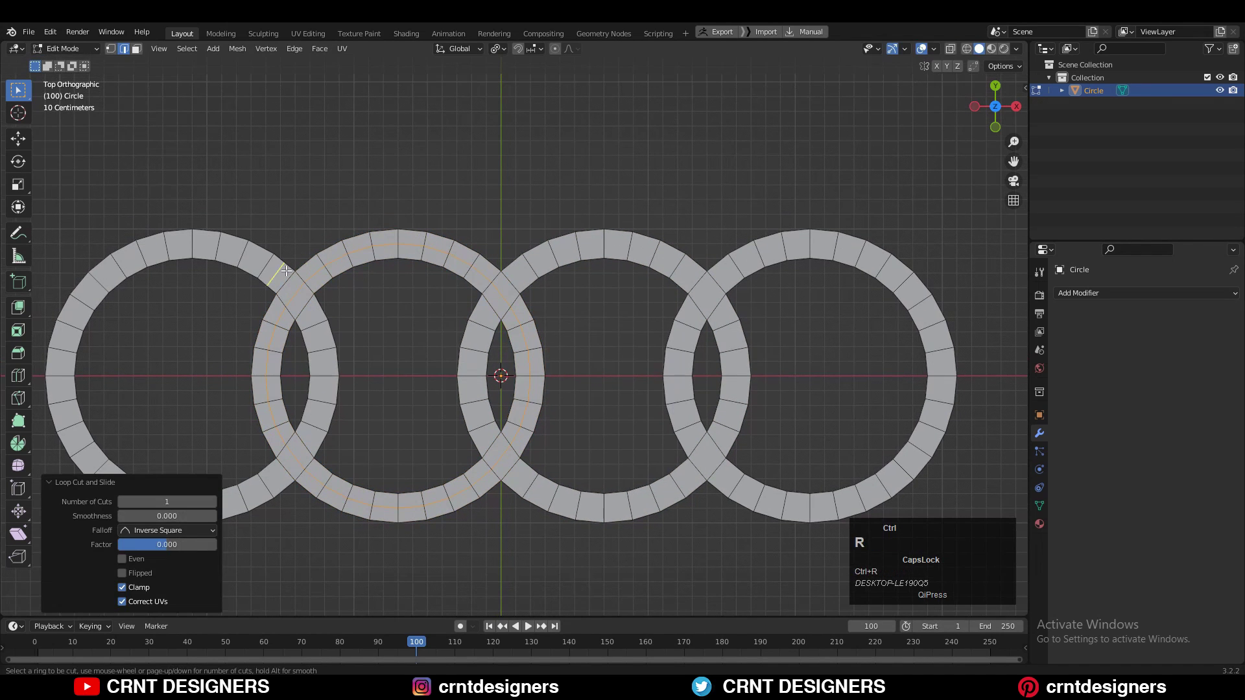
Step: Select the centre edge loops of all four rings and bevel them 0.0809 m wide with one segment
alt+click(684, 273)
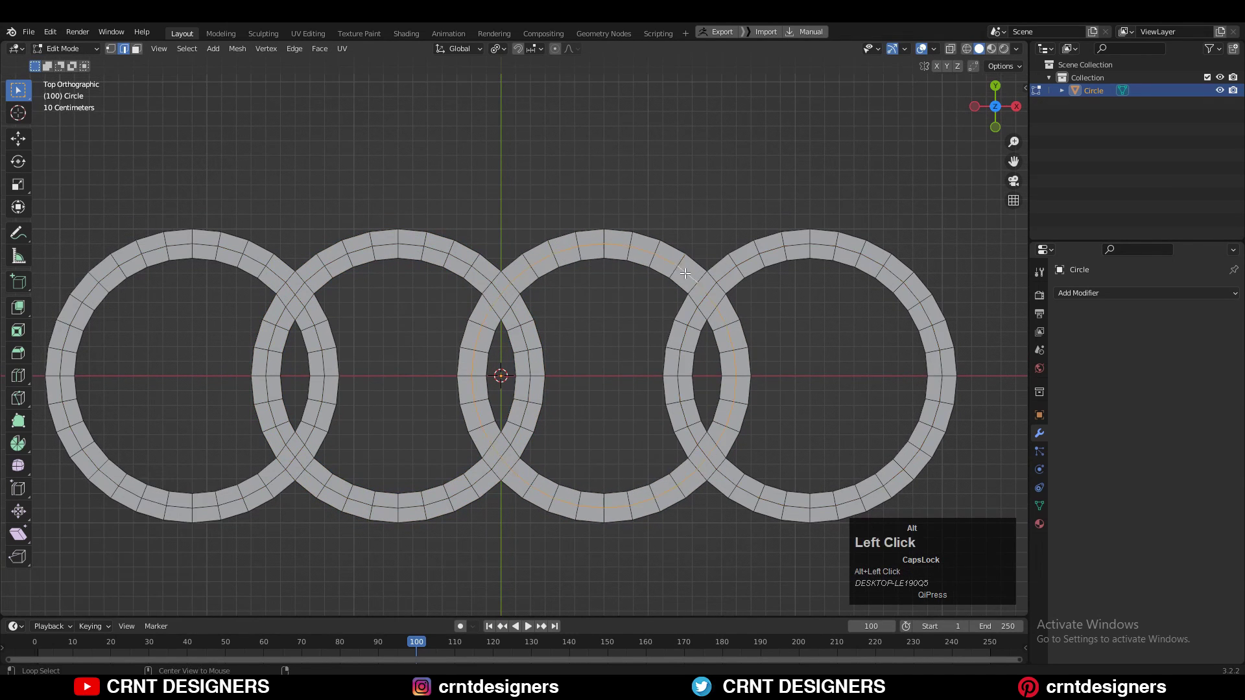
alt+shift+click(302, 293)
shift+middle_drag(604, 304, 663, 310)
scroll(730, 216, up, 2)
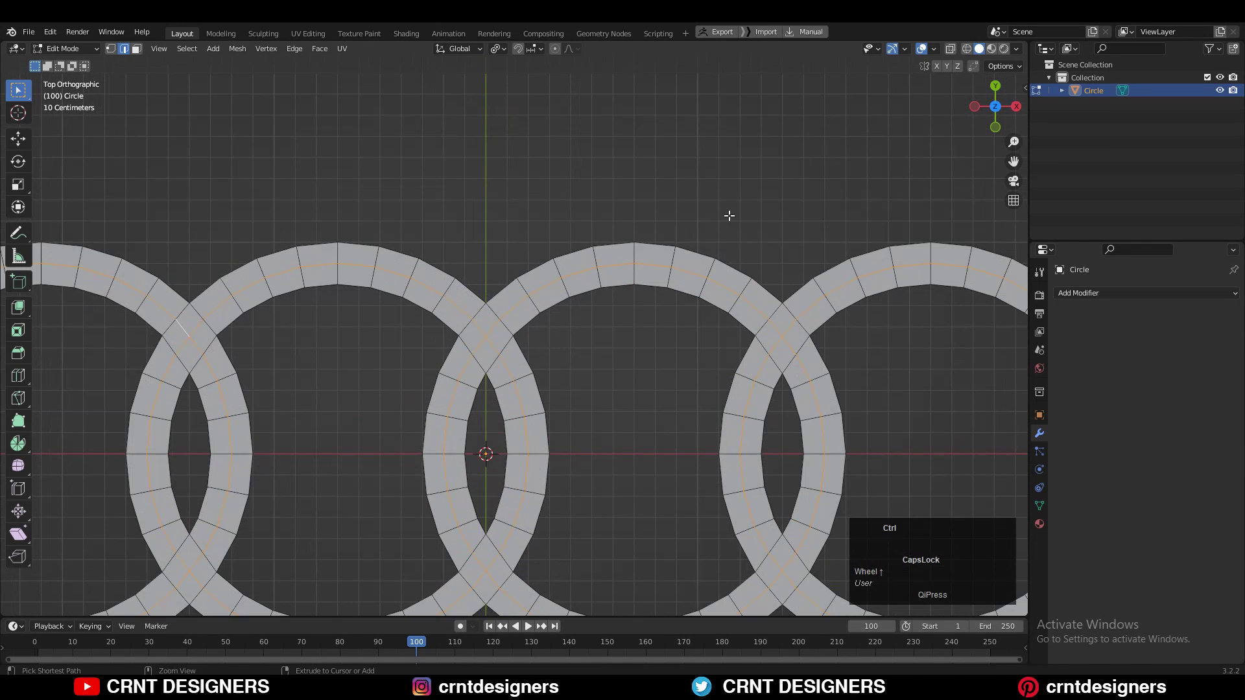
click(827, 213)
scroll(578, 260, up, 4)
scroll(578, 260, down, 4)
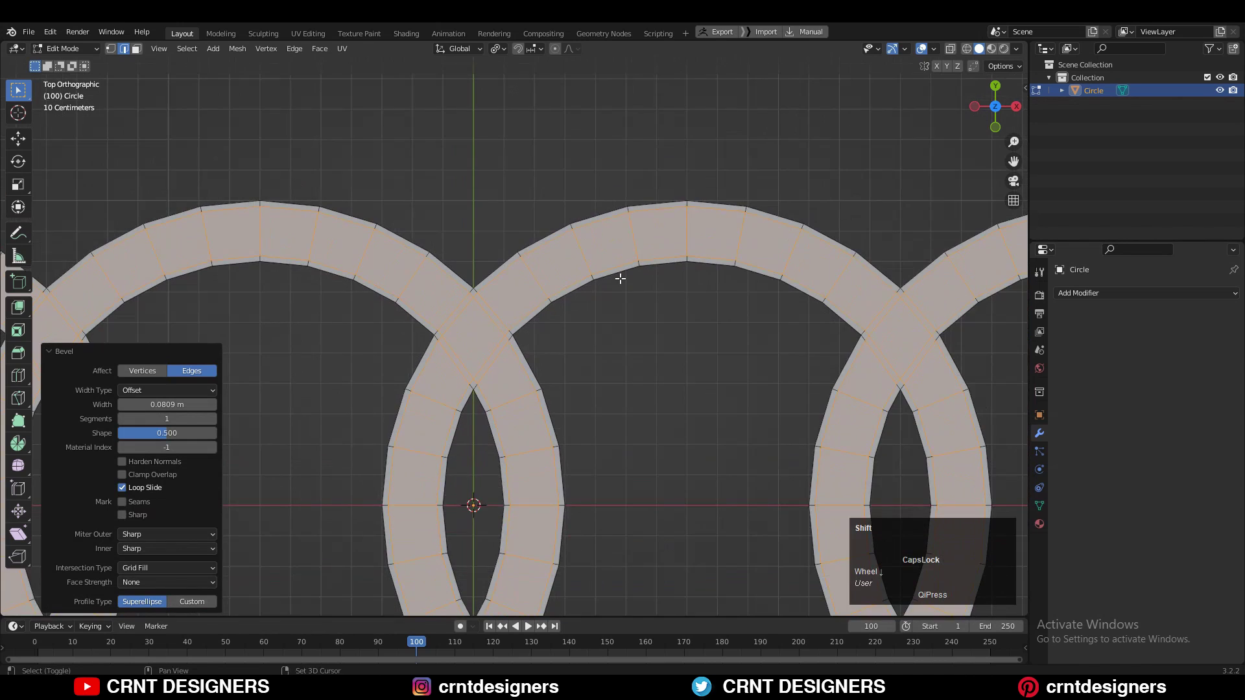
Step: Knife new edges from the inner loop vertices to the outer borders at the corners of the upper middle crossing
scroll(633, 260, up, 2)
scroll(634, 260, up, 2)
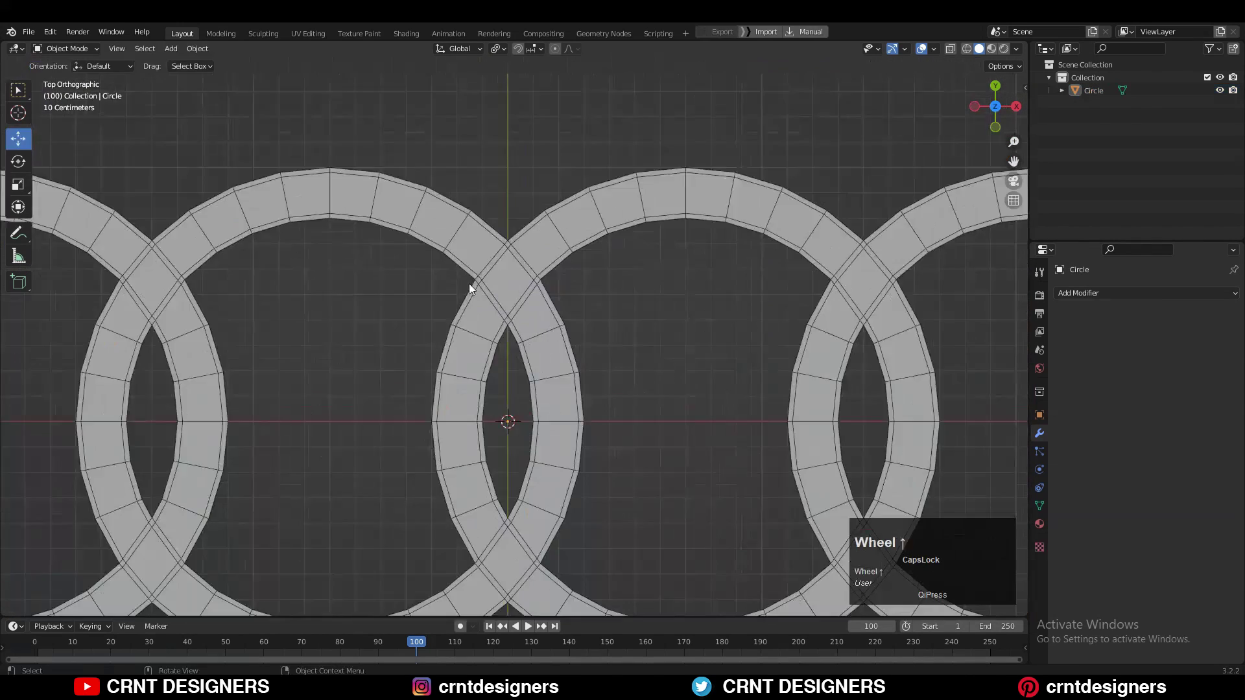
scroll(493, 311, up, 5)
key(Tab)
shift+middle_drag(542, 387, 554, 426)
scroll(545, 402, up, 4)
click(523, 353)
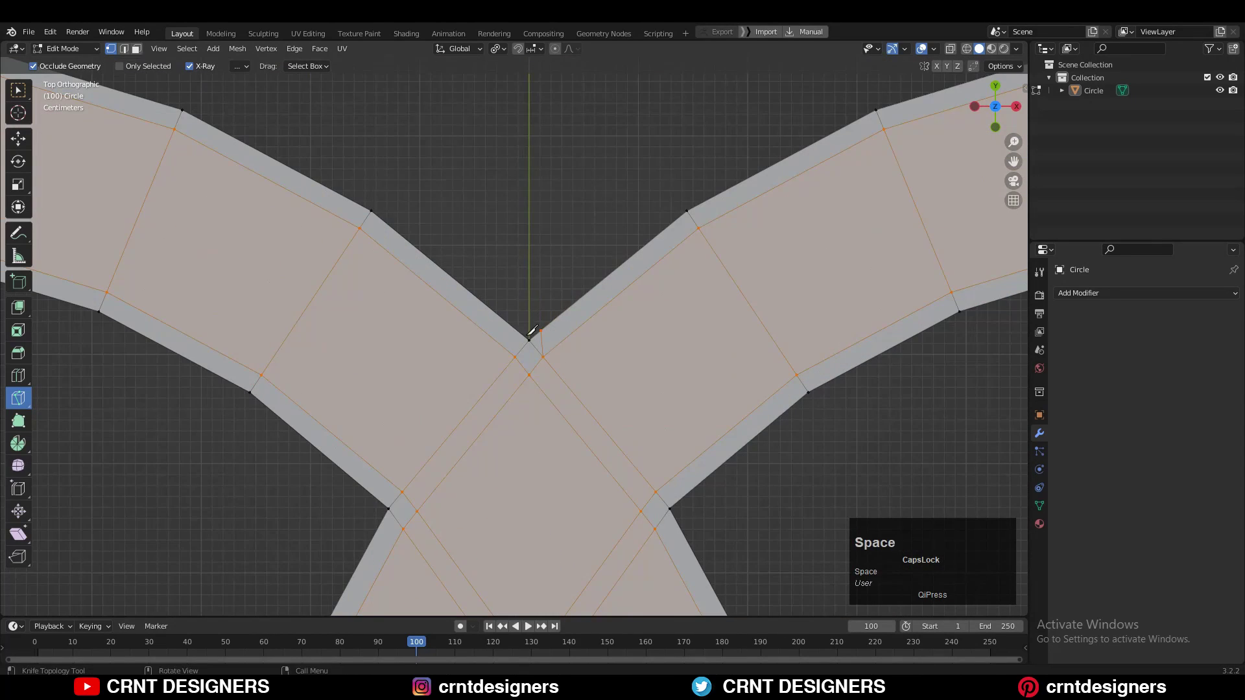
scroll(592, 441, up, 1)
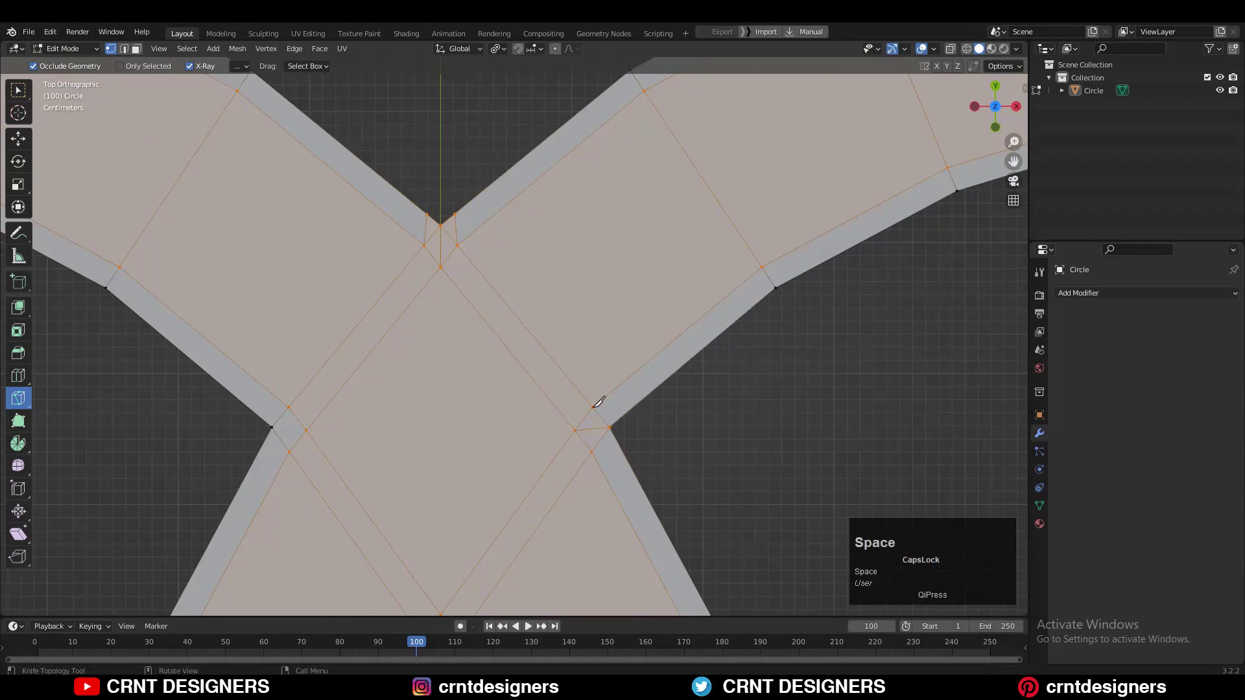
click(331, 386)
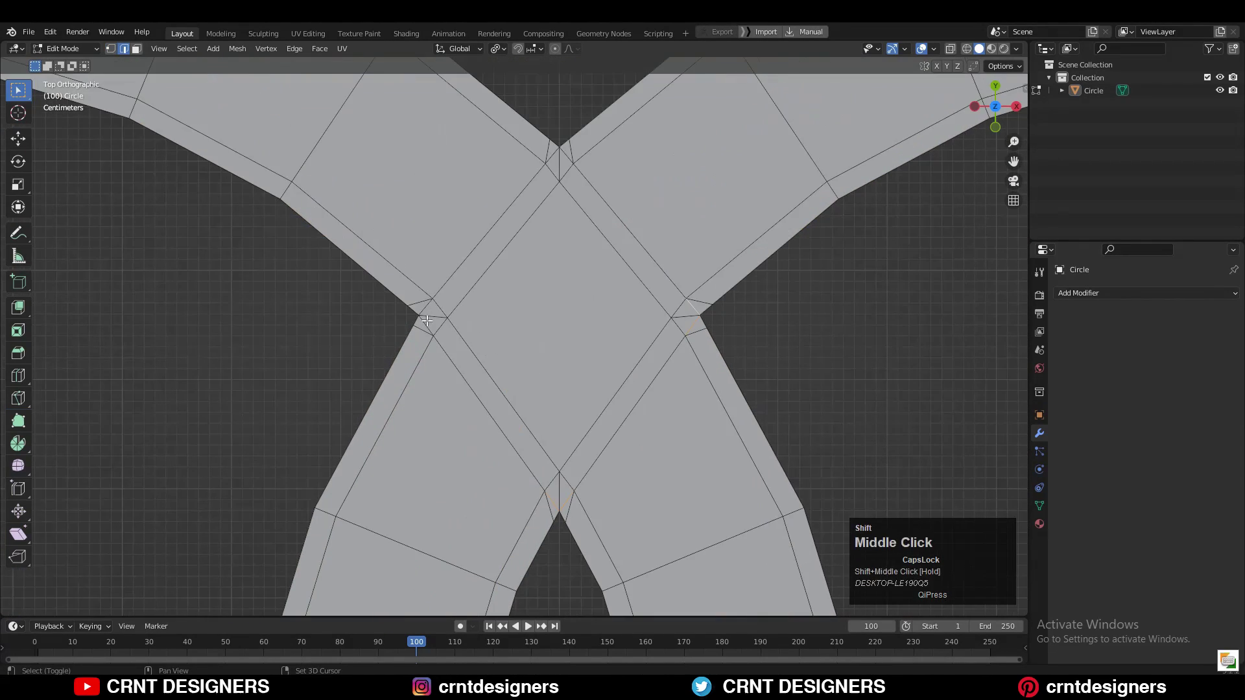
Step: Dissolve the surplus edges at the upper middle crossing's corners and slide the new border vertices along the ring edges
scroll(519, 324, down, 2)
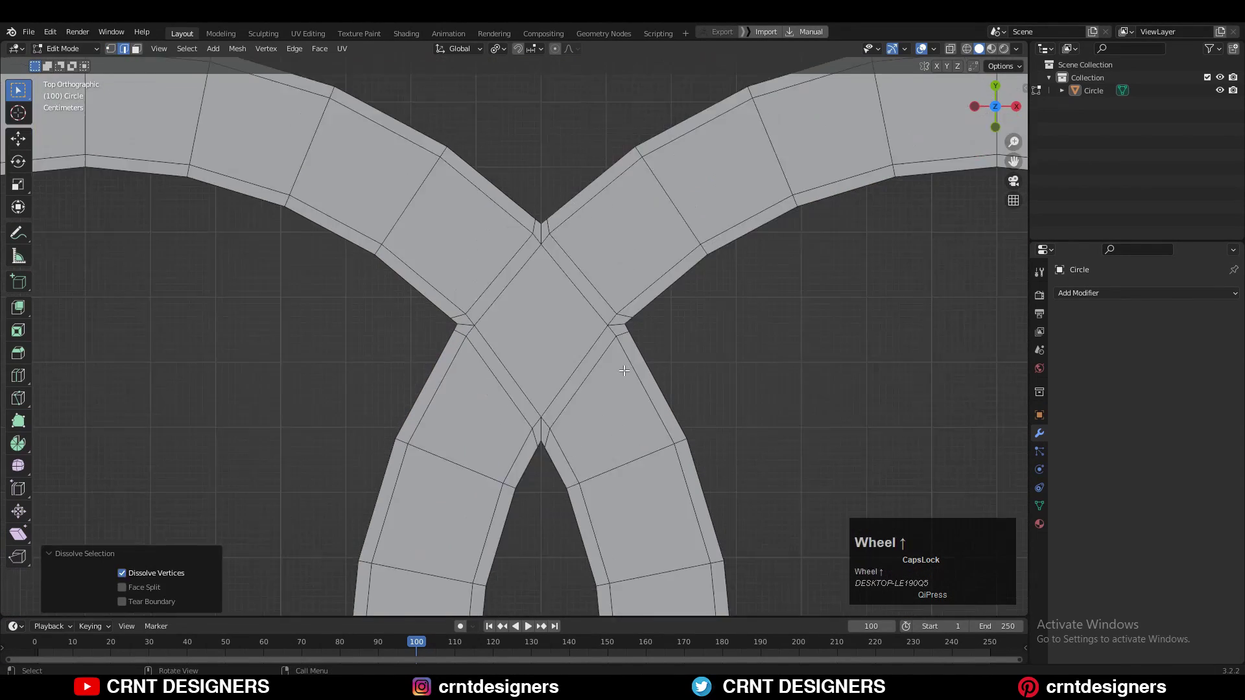
key(g)
key(g)
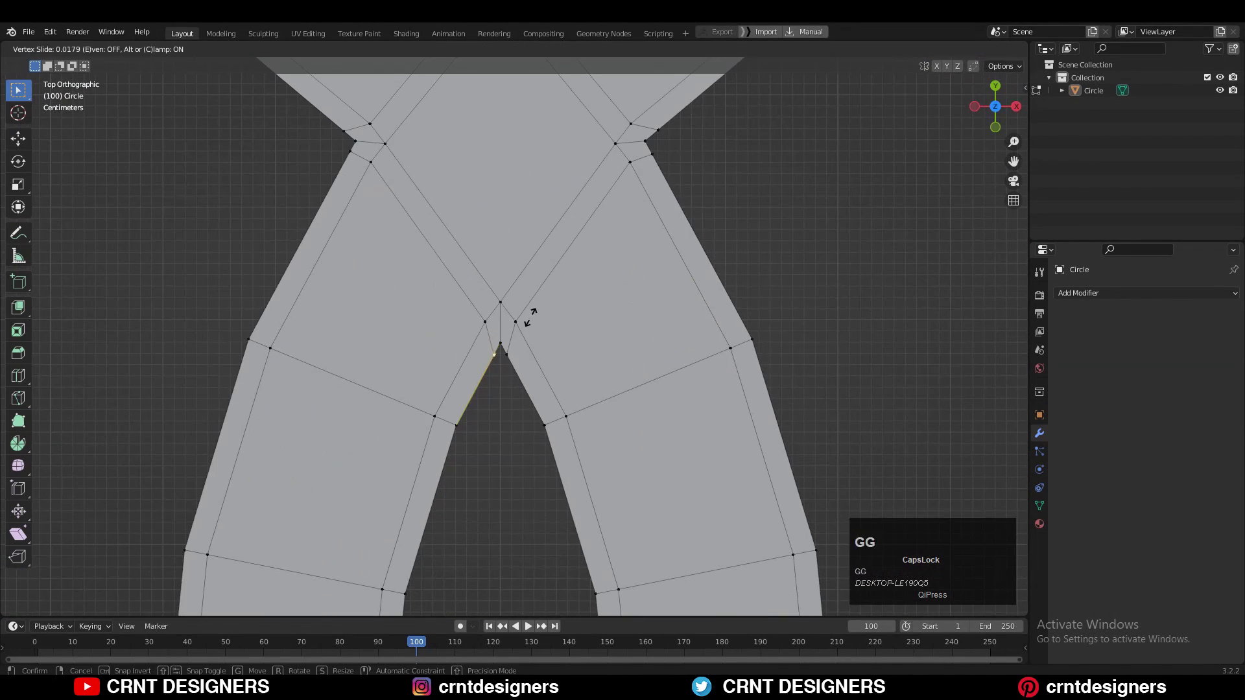
click(531, 318)
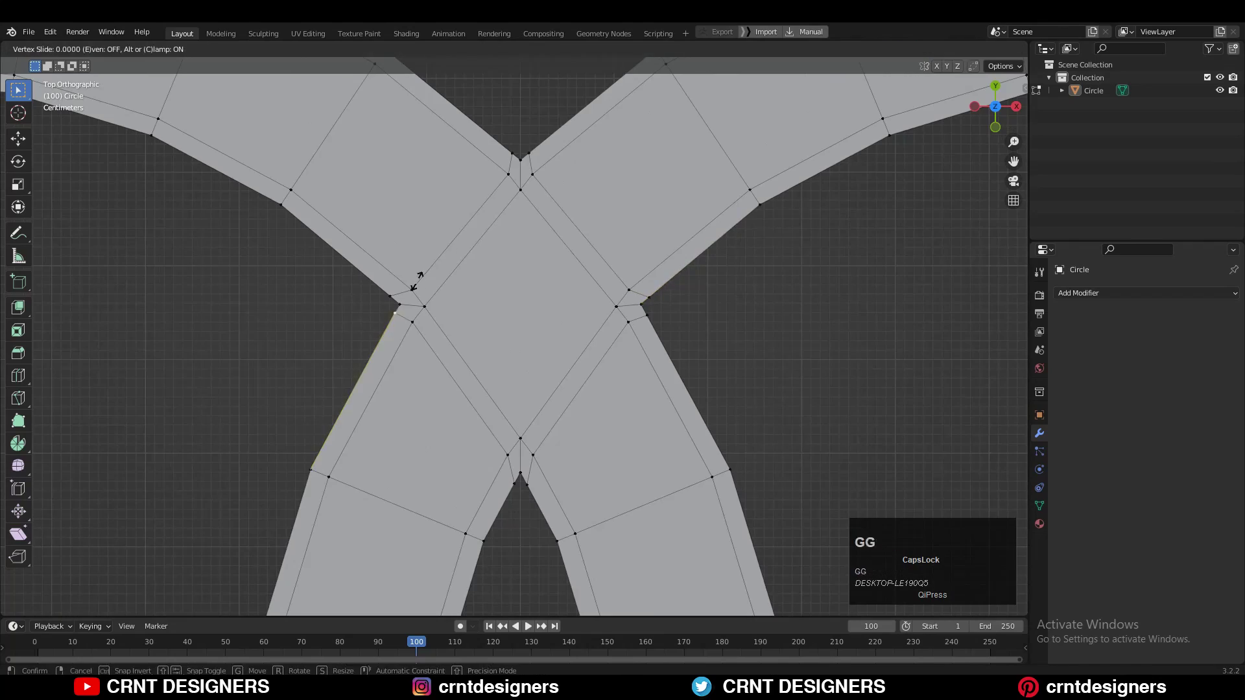
shift+middle_drag(700, 213, 596, 330)
Step: Select the entire rings mesh and symmetrize it to mirror the reworked crossing topology
key(2)
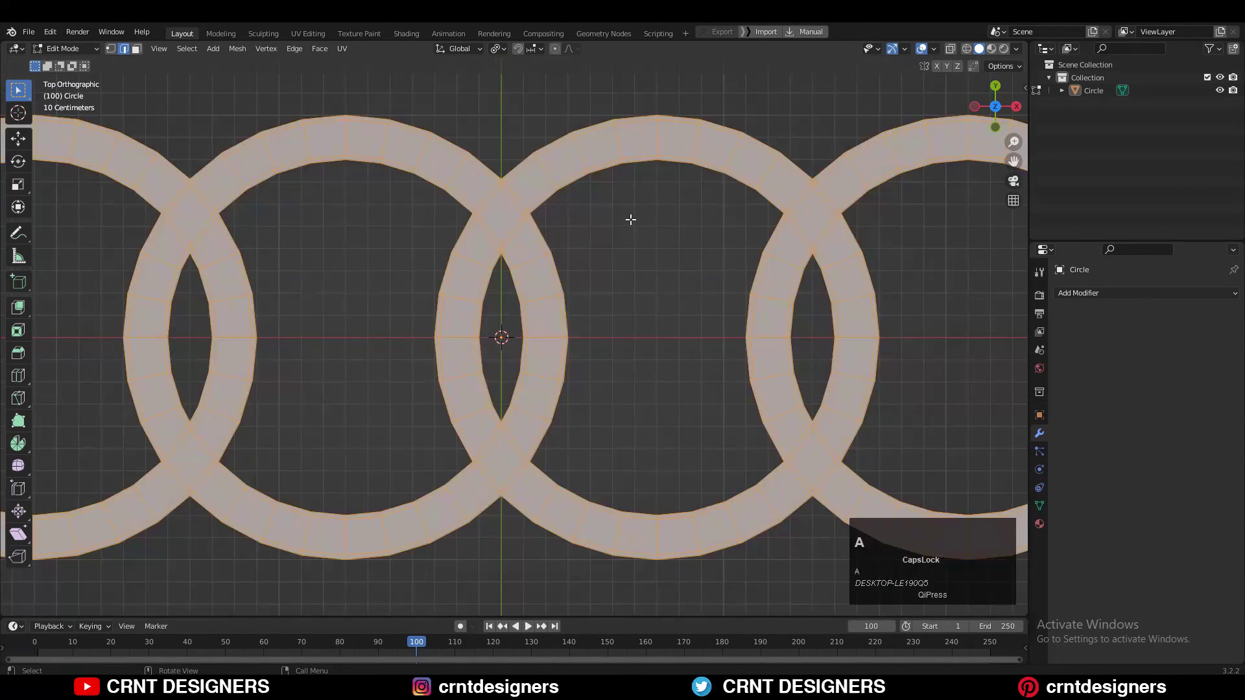
click(237, 48)
click(259, 234)
Step: Extrude the flat rings vertically to give them thickness and symmetrize the entire mesh
scroll(453, 322, up, 10)
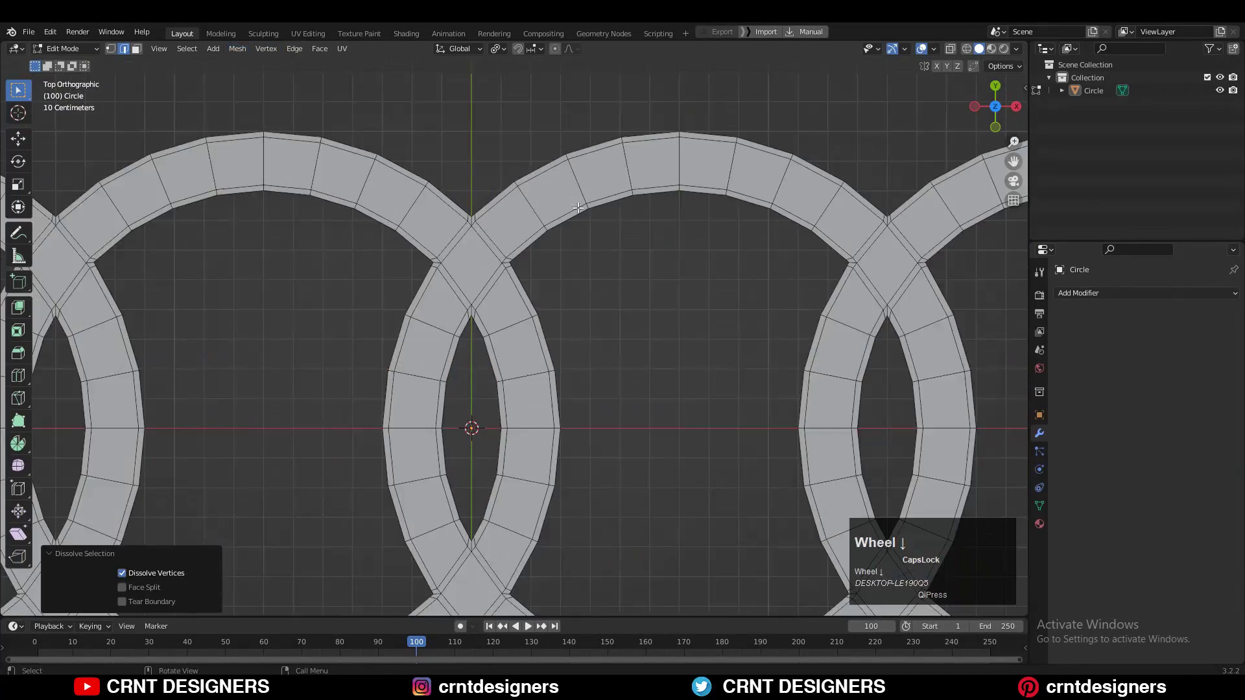
scroll(622, 319, down, 5)
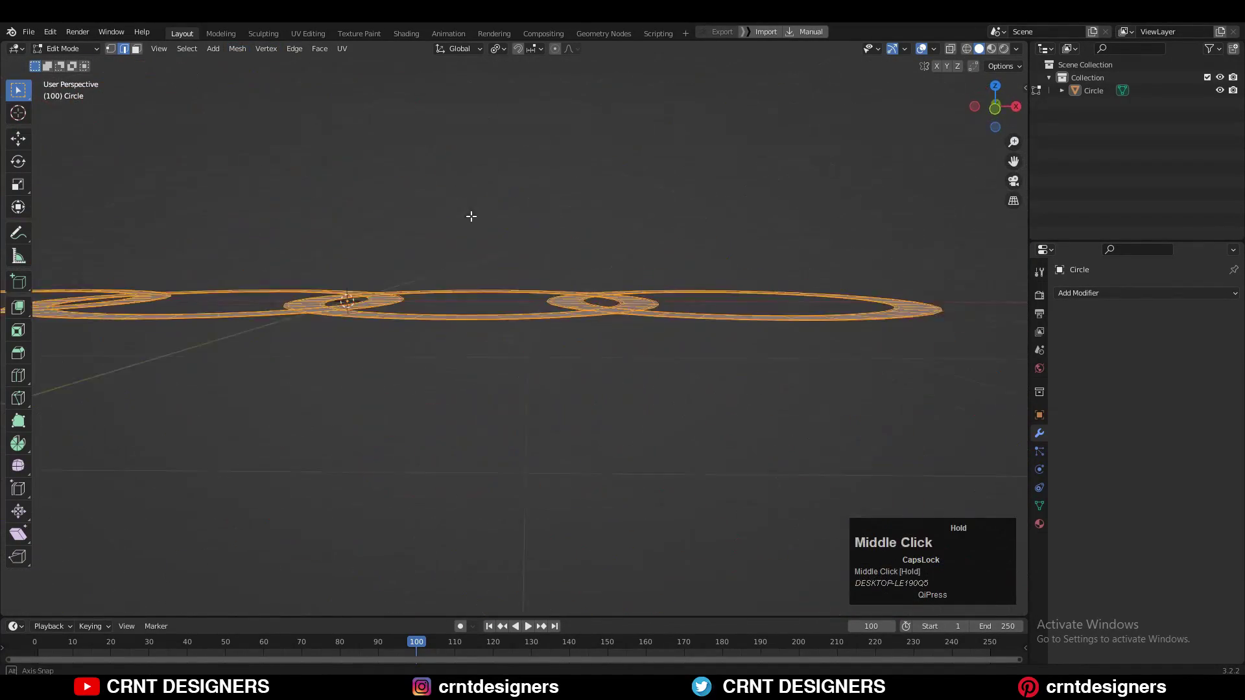
drag(995, 107, 990, 121)
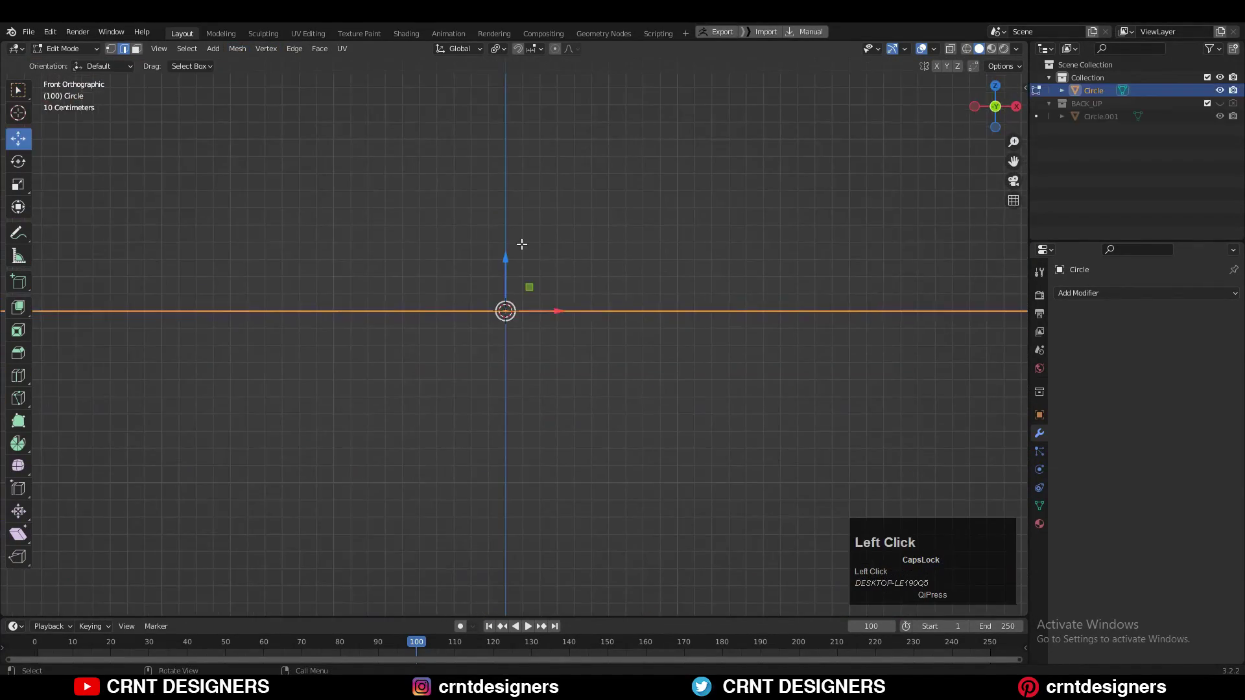
key(a)
click(237, 49)
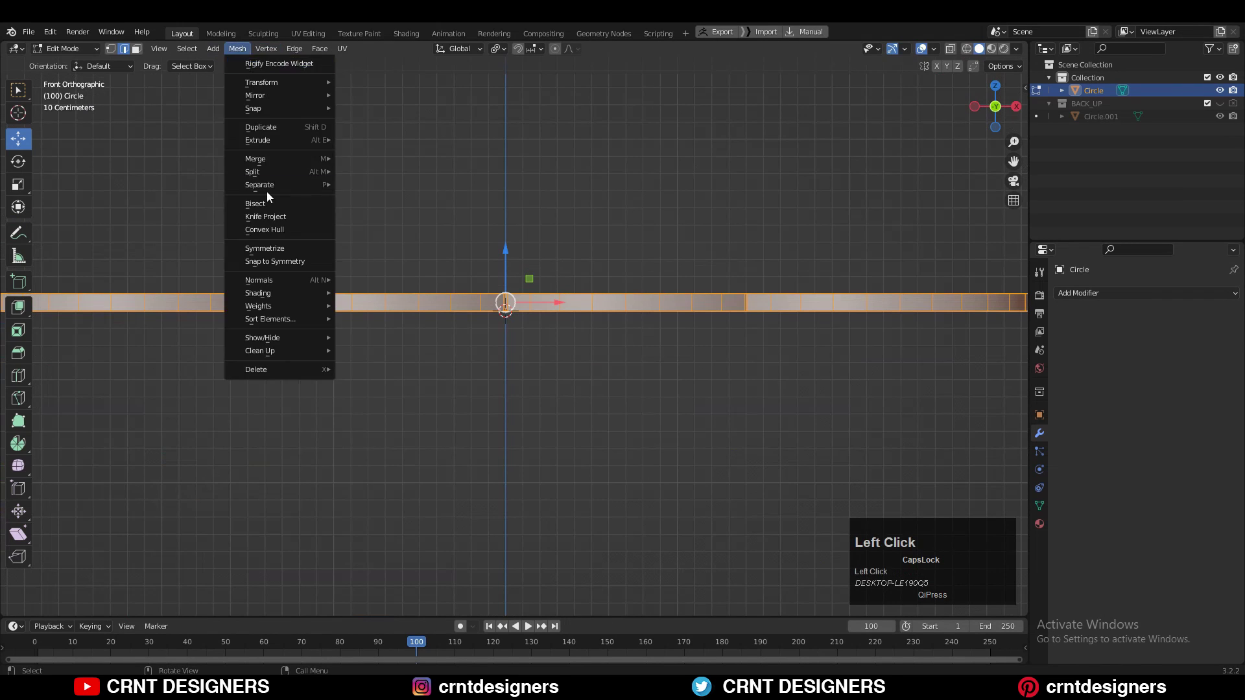
click(265, 249)
key(Tab)
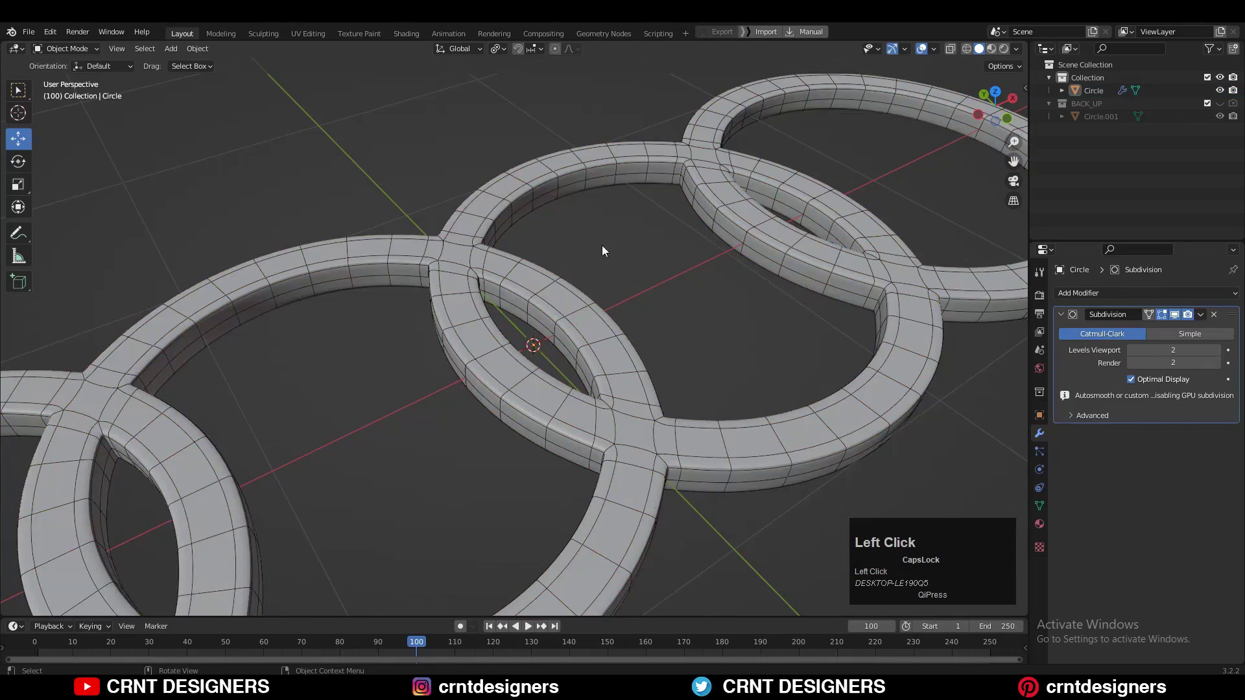
Step: Apply smooth shading to the subdivided rings and check the surface without overlays
scroll(602, 247, down, 4)
middle_drag(602, 246, 608, 299)
click(920, 49)
mouse_move(507, 253)
middle_down()
mouse_move(553, 179)
mouse_move(527, 254)
middle_up()
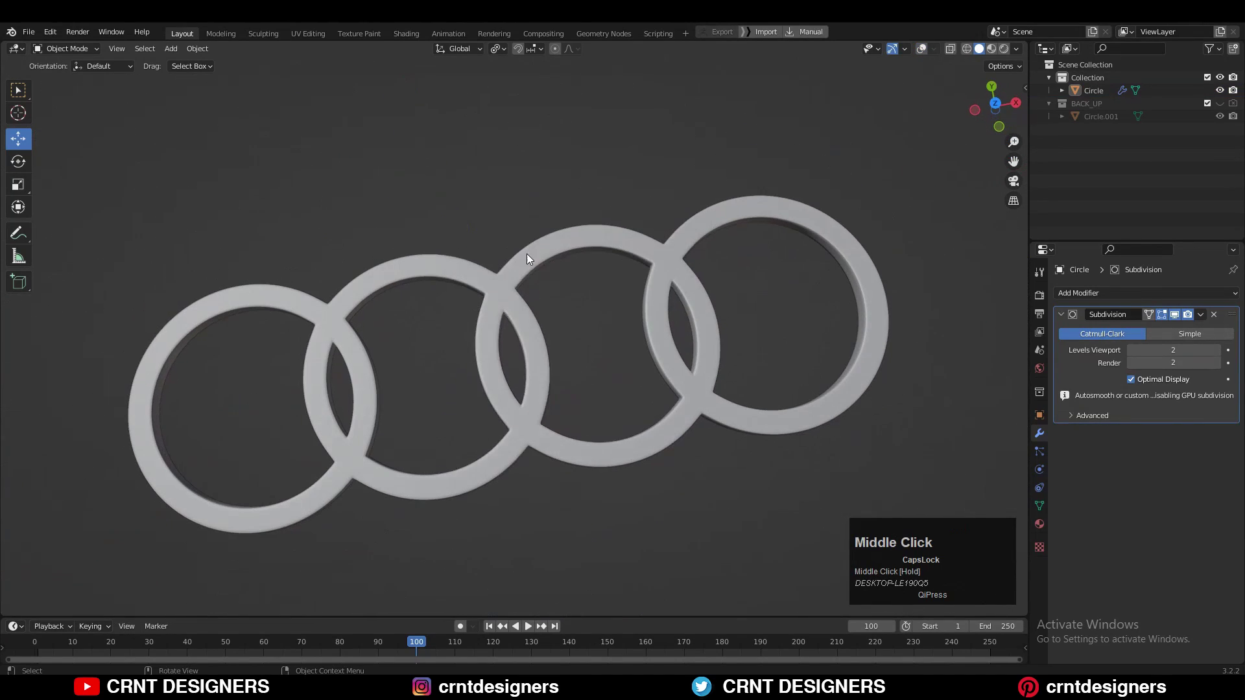
right_click(527, 255)
click(517, 214)
click(922, 49)
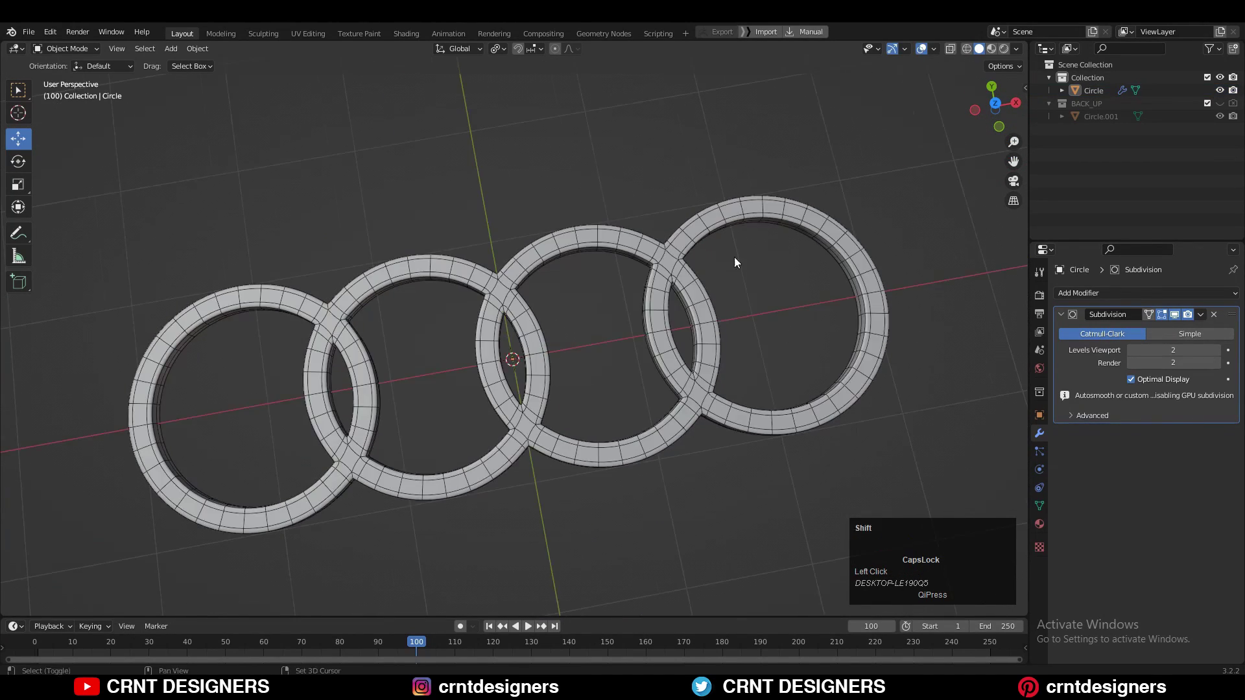
Step: Turn off the Subdivision modifier's display in Edit Mode for the rings mesh
scroll(620, 292, up, 4)
key(Tab)
shift+middle_drag(735, 260, 608, 307)
click(1162, 314)
scroll(607, 307, up, 3)
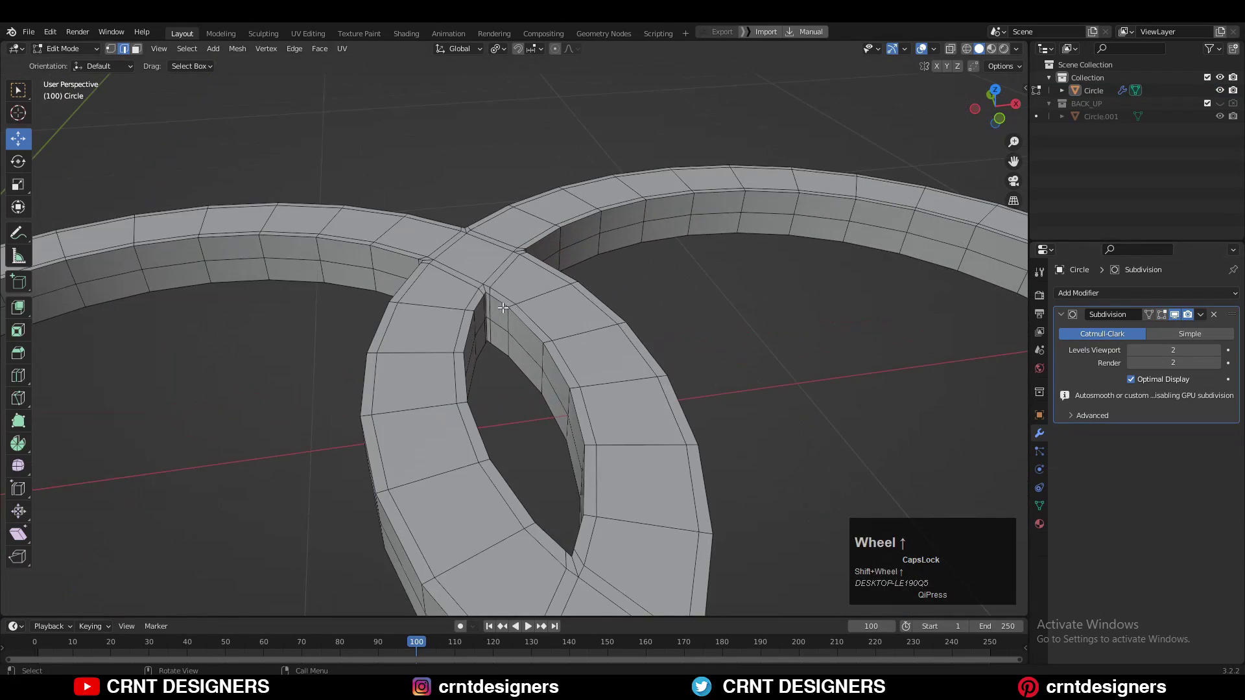
Step: Select the wide top face loops of all four rings
key(3)
alt+shift+click(465, 273)
alt+shift+click(428, 252)
scroll(428, 254, down, 5)
shift+middle_drag(425, 260, 714, 170)
alt+shift+click(499, 411)
shift+middle_drag(337, 418, 811, 390)
alt+shift+click(624, 476)
shift+middle_drag(804, 319, 564, 356)
Step: Raise the selected top faces along Z by about 0.0143 m and again by about 0.0106 m
scroll(563, 355, up, 2)
drag(808, 247, 808, 242)
middle_drag(809, 241, 699, 293)
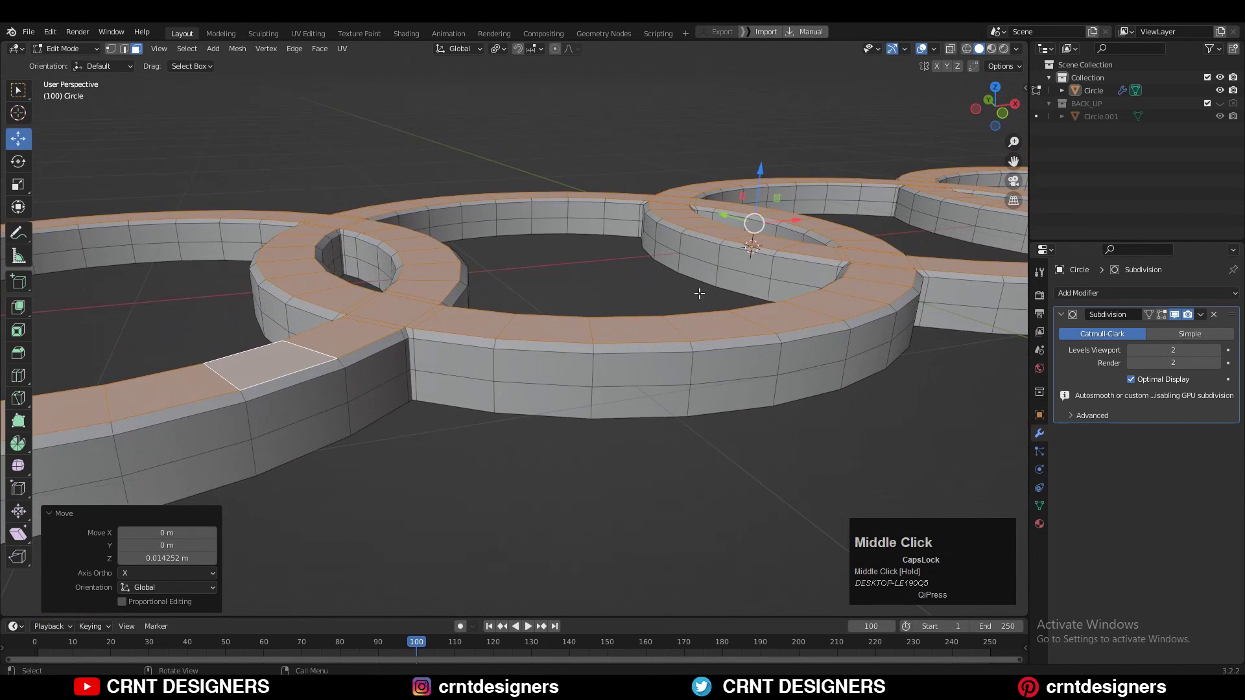
drag(1004, 117, 999, 125)
shift+middle_drag(765, 259, 757, 280)
drag(750, 195, 750, 189)
Step: Inset the selected top faces slightly to form a narrow supporting border
scroll(778, 260, up, 5)
key(i)
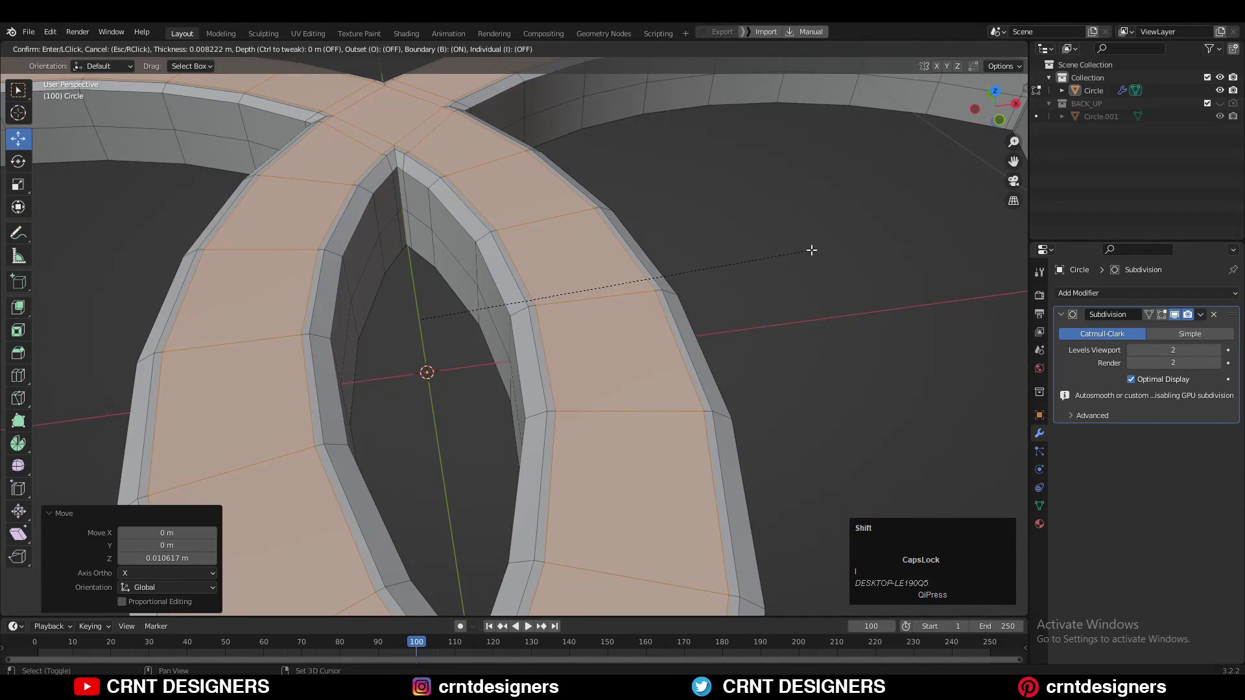
click(847, 264)
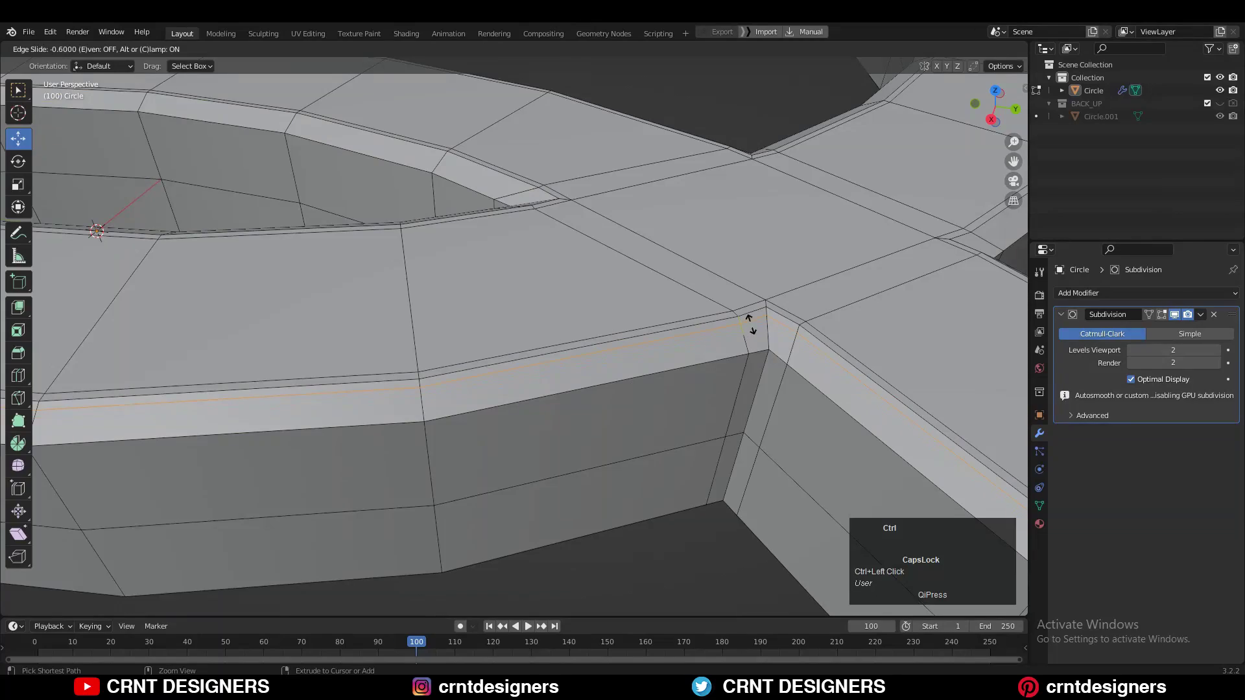
Step: Add supporting edge loops along the sloped outer rim of the rings
ctrl+click(751, 325)
key(ctrl+r)
ctrl+click(750, 336)
ctrl+click(751, 344)
middle_drag(751, 344, 863, 357)
shift+middle_drag(363, 286, 441, 301)
Step: Add supporting edge loops with a slide factor of -0.7 along the sloped rims of the lens-shaped and ring openings
key(ctrl+r)
ctrl+click(432, 303)
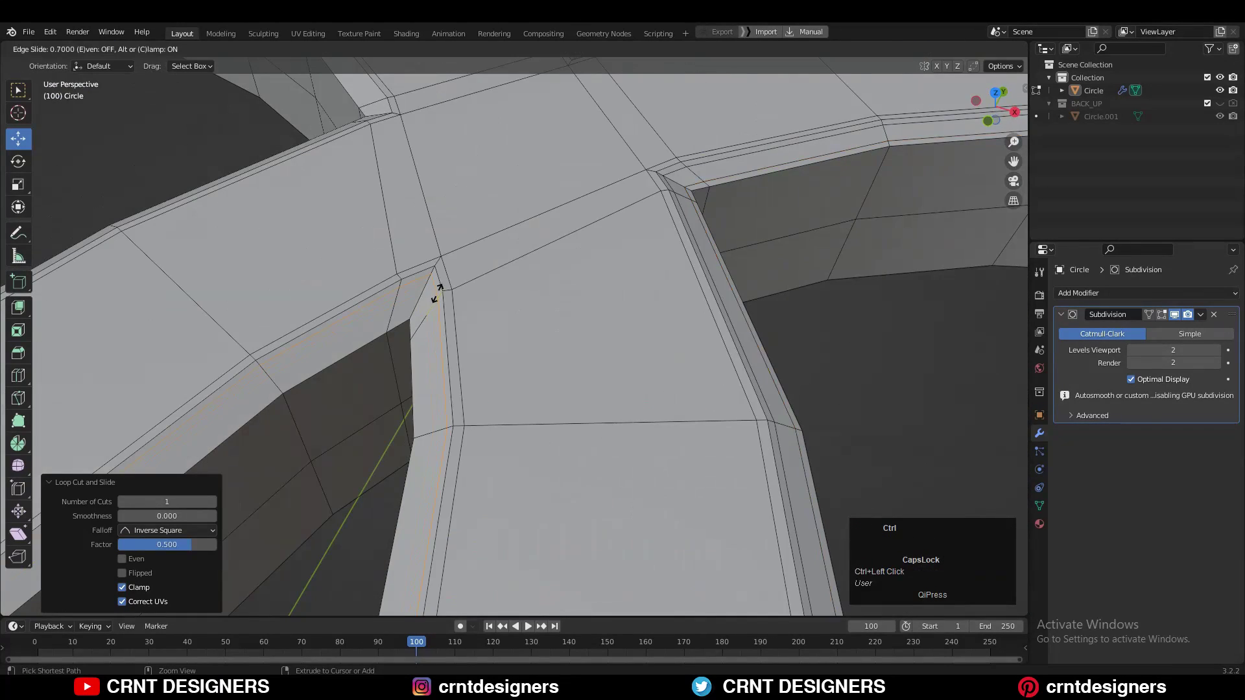
key(ctrl+r)
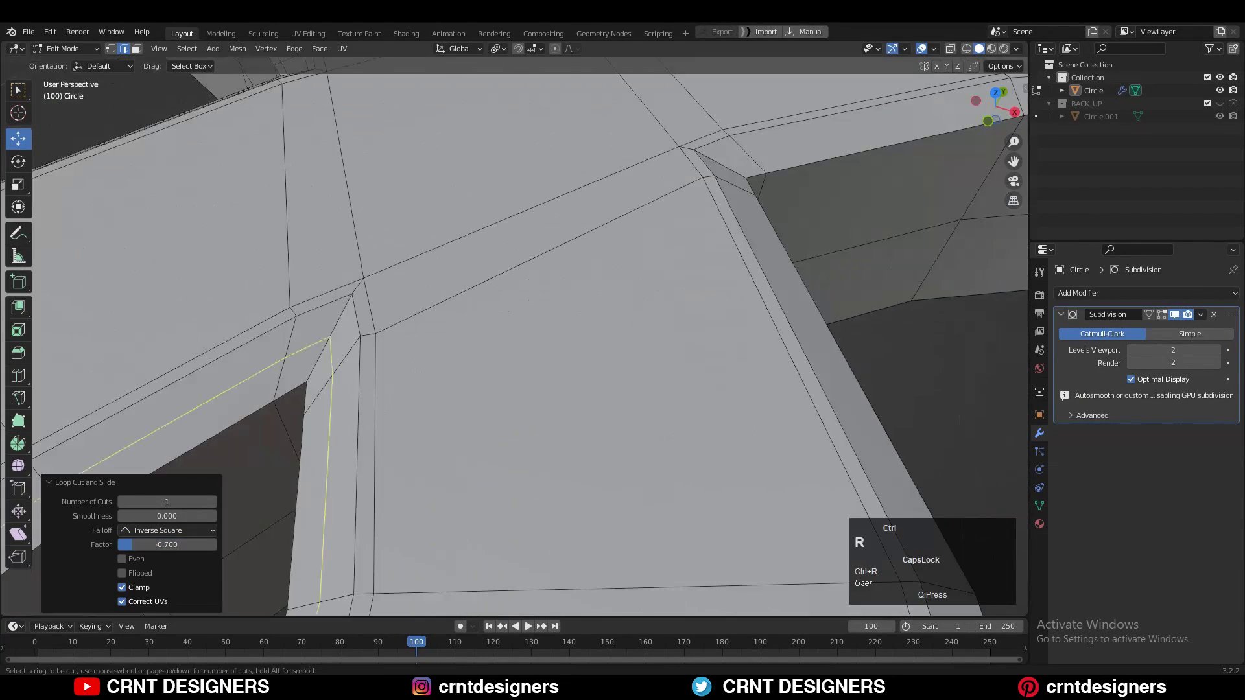
middle_drag(339, 354, 256, 352)
key(ctrl+r)
ctrl+click(500, 260)
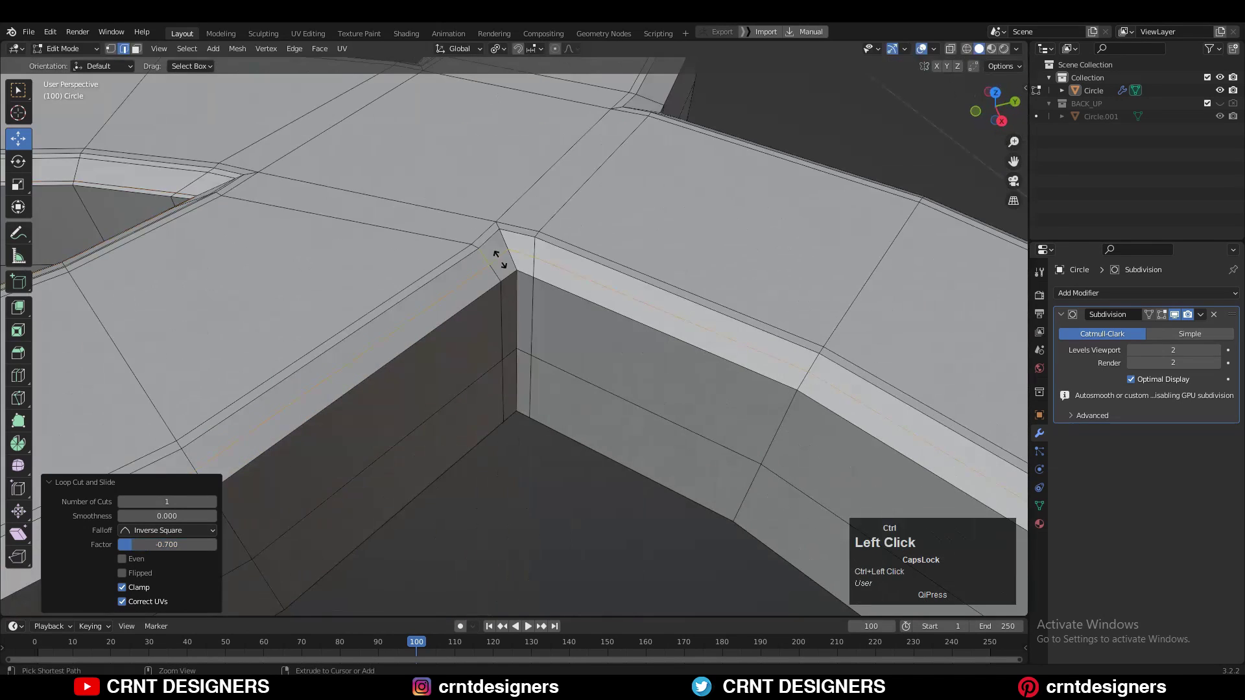
click(504, 243)
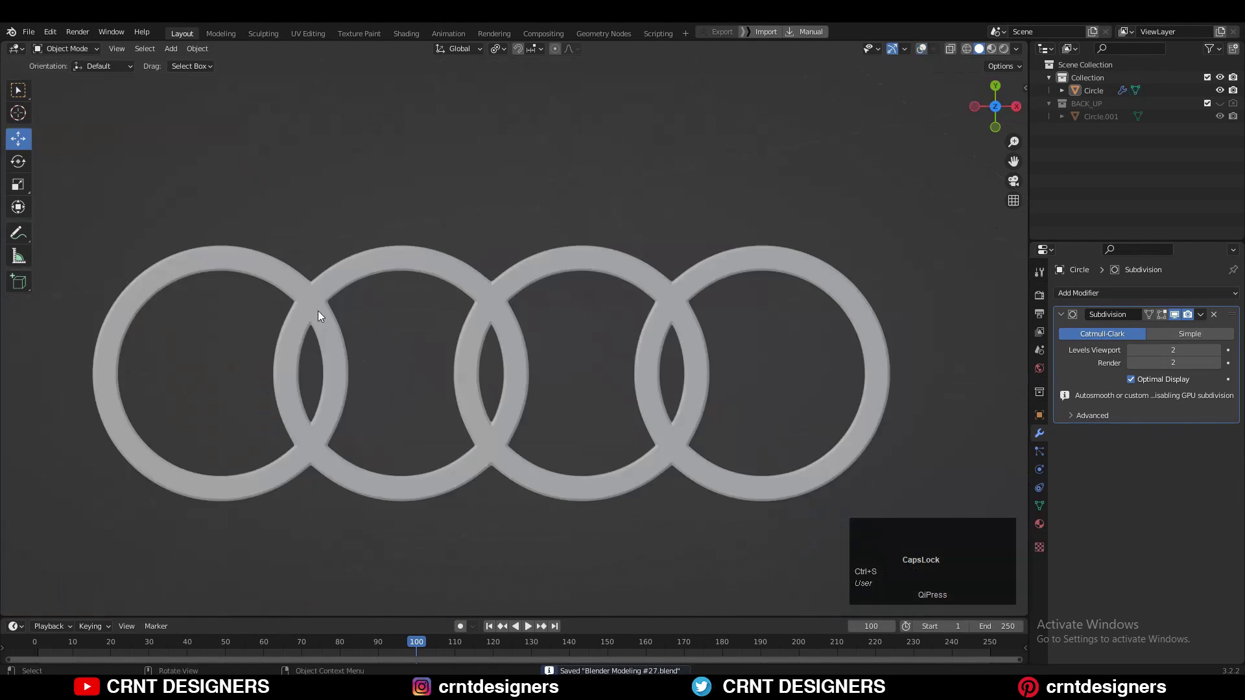
Step: Check the smooth rings without overlays and save the Blender file
middle_click(605, 323)
click(927, 48)
key(ctrl+s)
shift+middle_drag(478, 334, 459, 286)
scroll(531, 301, up, 2)
scroll(530, 307, down, 2)
click(922, 49)
middle_drag(609, 259, 619, 299)
Step: Begin a selection of the top face loops on the overlapping rings
key(Tab)
scroll(558, 292, up, 5)
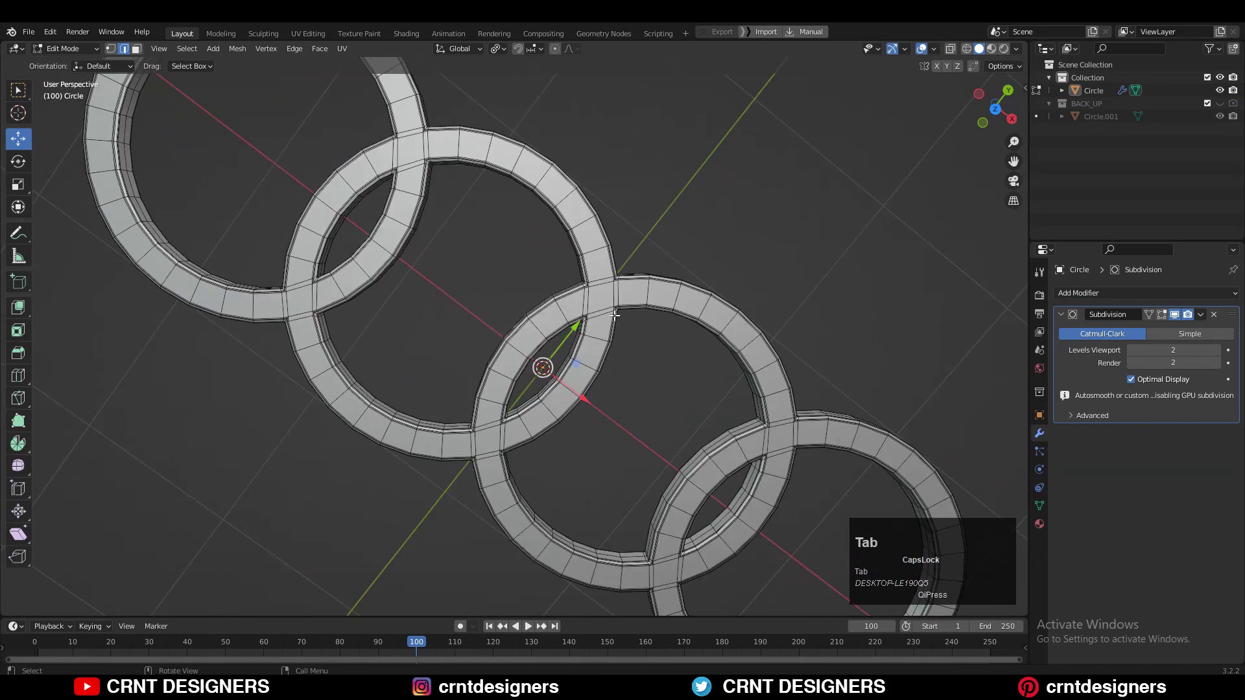
key(3)
alt+click(430, 210)
scroll(467, 272, down, 4)
alt+click(530, 318)
Step: Duplicate the rings object and move the copy into the BACK_UP collection
key(Tab)
key(shift+d)
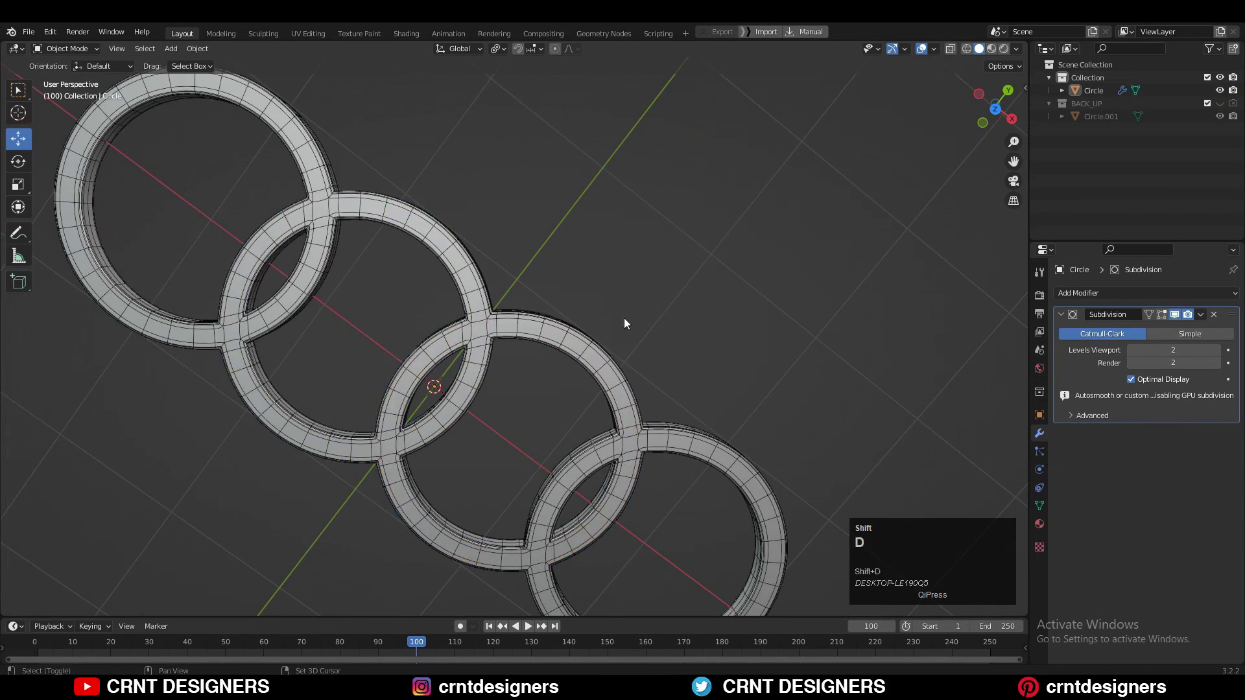
key(m)
Step: Add the remaining top face loops of the rings to the face selection
key(Tab)
scroll(579, 298, up, 2)
alt+shift+click(448, 273)
alt+shift+click(809, 517)
middle_drag(610, 344, 551, 324)
Step: Inset the selected top faces of all rings with a thickness of 0.02 m
scroll(649, 337, up, 3)
key(i)
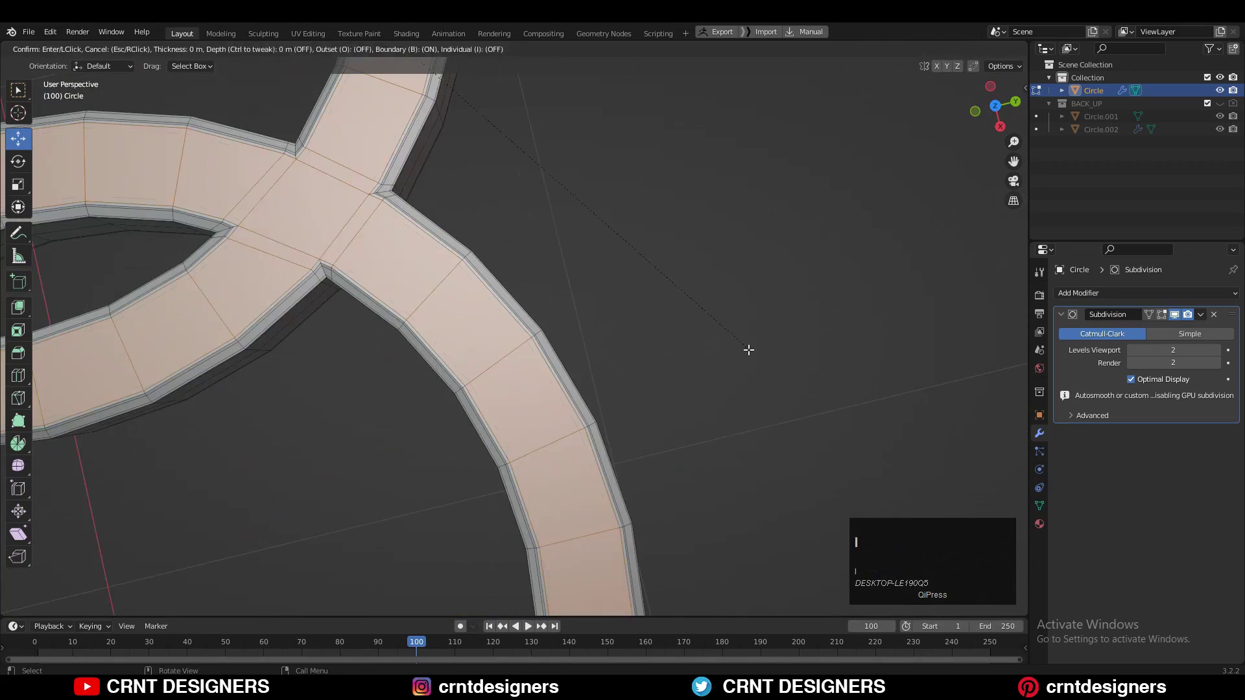
click(746, 350)
middle_drag(412, 308, 363, 227)
double_click(167, 530)
text(0.02)
key(Return)
Step: Set the top face inset thickness to 0.04 m
middle_drag(445, 330, 493, 305)
double_click(133, 528)
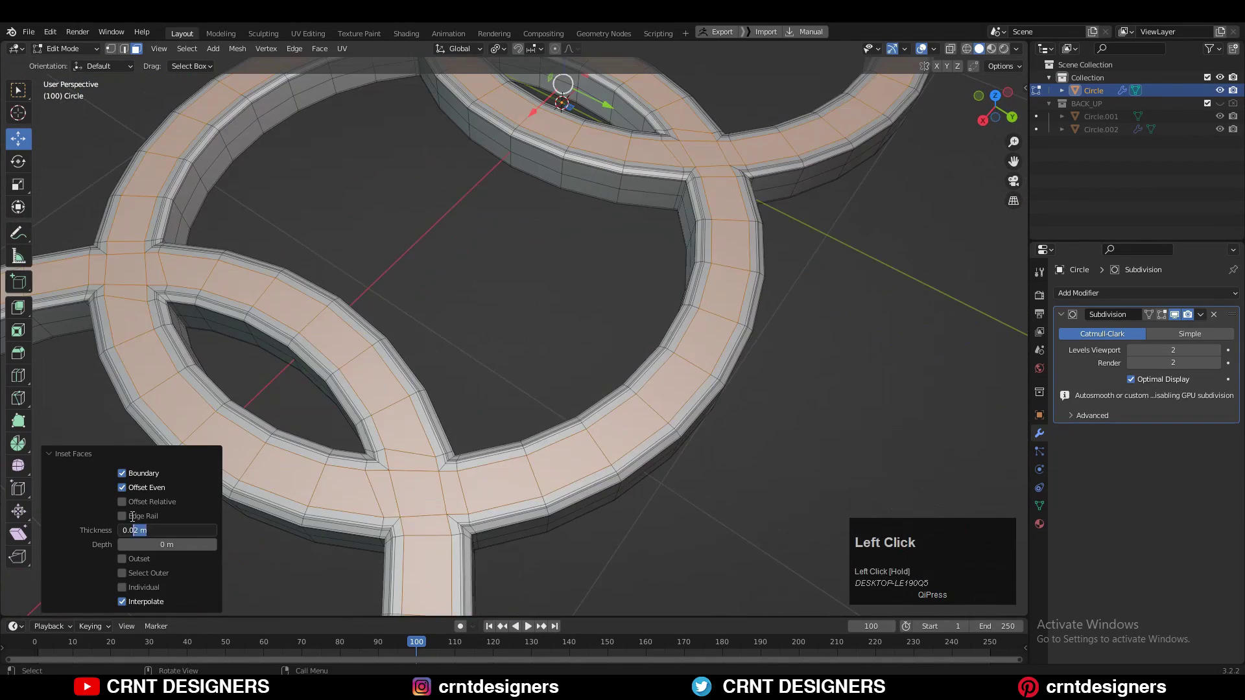
text(0.04)
key(Return)
Step: Lower the selected centre faces along Z and inset them by about 0.017 m
scroll(506, 351, down, 4)
middle_drag(532, 364, 584, 324)
drag(592, 204, 592, 224)
shift+middle_drag(714, 415, 805, 484)
key(i)
click(772, 454)
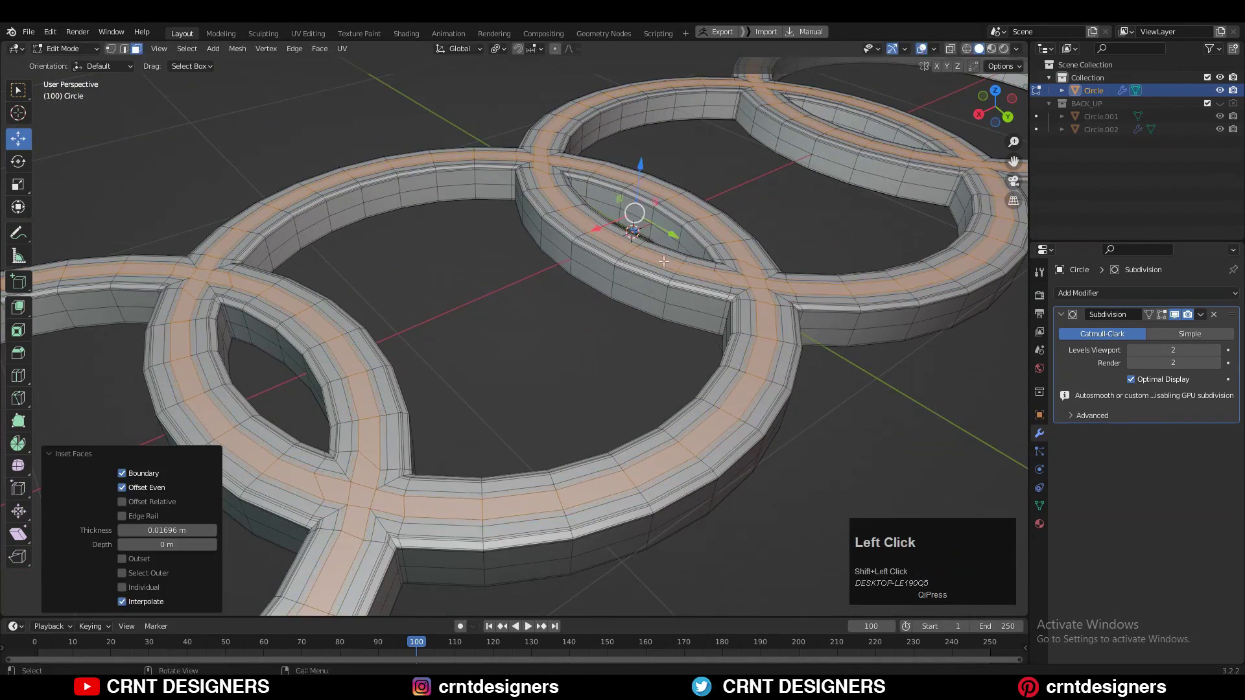
Step: Raise the inset centre band along Z and preview the grooved rings without overlays
shift+drag(640, 165, 641, 155)
key(Tab)
scroll(584, 312, down, 4)
middle_drag(570, 311, 616, 389)
click(922, 49)
middle_drag(305, 273, 445, 279)
click(922, 49)
scroll(518, 311, up, 5)
key(Tab)
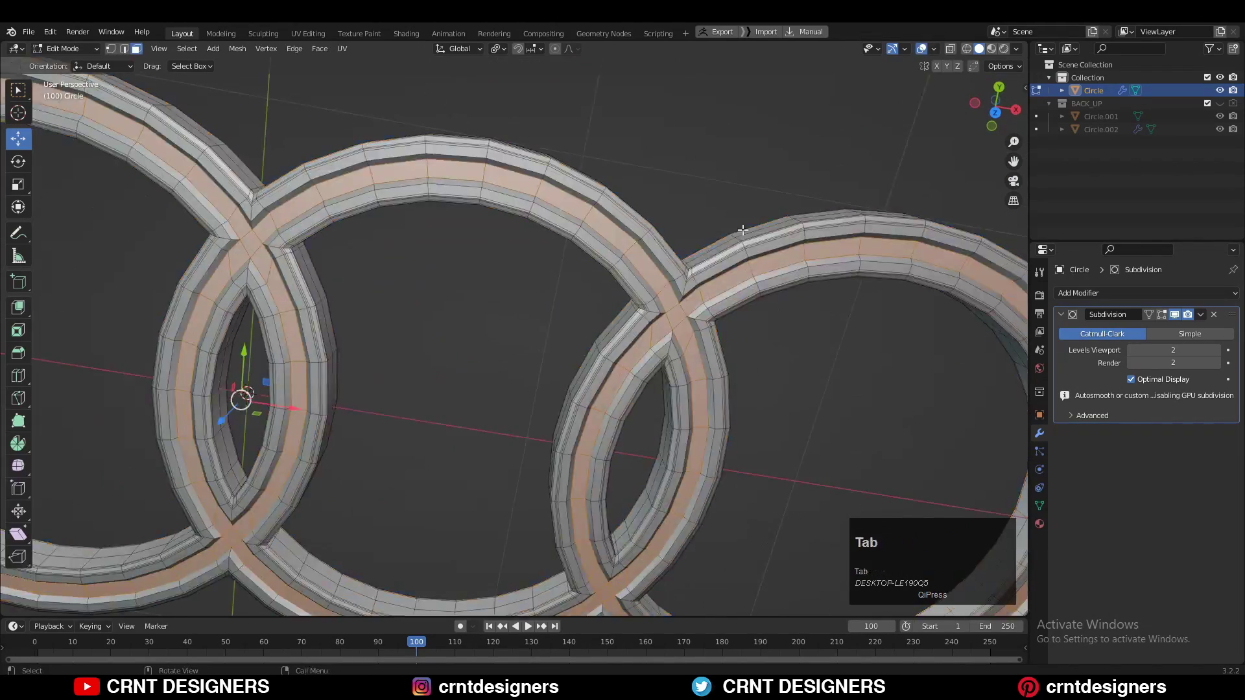
Step: Inset the raised centre band once more and check the smoothed rings without overlays
middle_drag(745, 376, 552, 292)
scroll(649, 311, up, 2)
key(i)
click(757, 321)
scroll(659, 240, down, 5)
middle_drag(659, 240, 713, 260)
scroll(586, 327, up, 5)
click(922, 49)
Step: Select the flat top face loops flanking the centre band on all four rings
key(Tab)
scroll(584, 324, up, 5)
alt+shift+click(467, 456)
alt+shift+click(663, 279)
scroll(493, 363, down, 4)
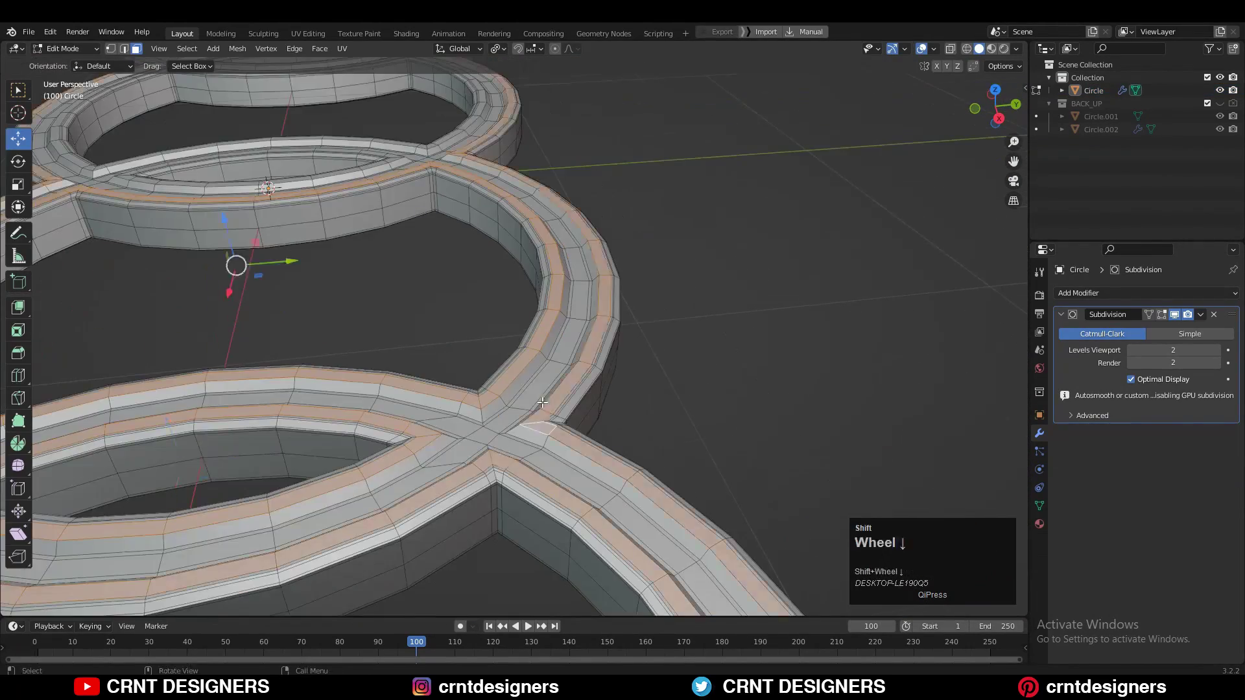
middle_drag(480, 311, 506, 441)
alt+shift+click(506, 480)
shift+middle_drag(493, 493, 480, 279)
scroll(454, 350, up, 5)
alt+shift+click(397, 368)
scroll(390, 389, down, 5)
middle_drag(454, 389, 519, 259)
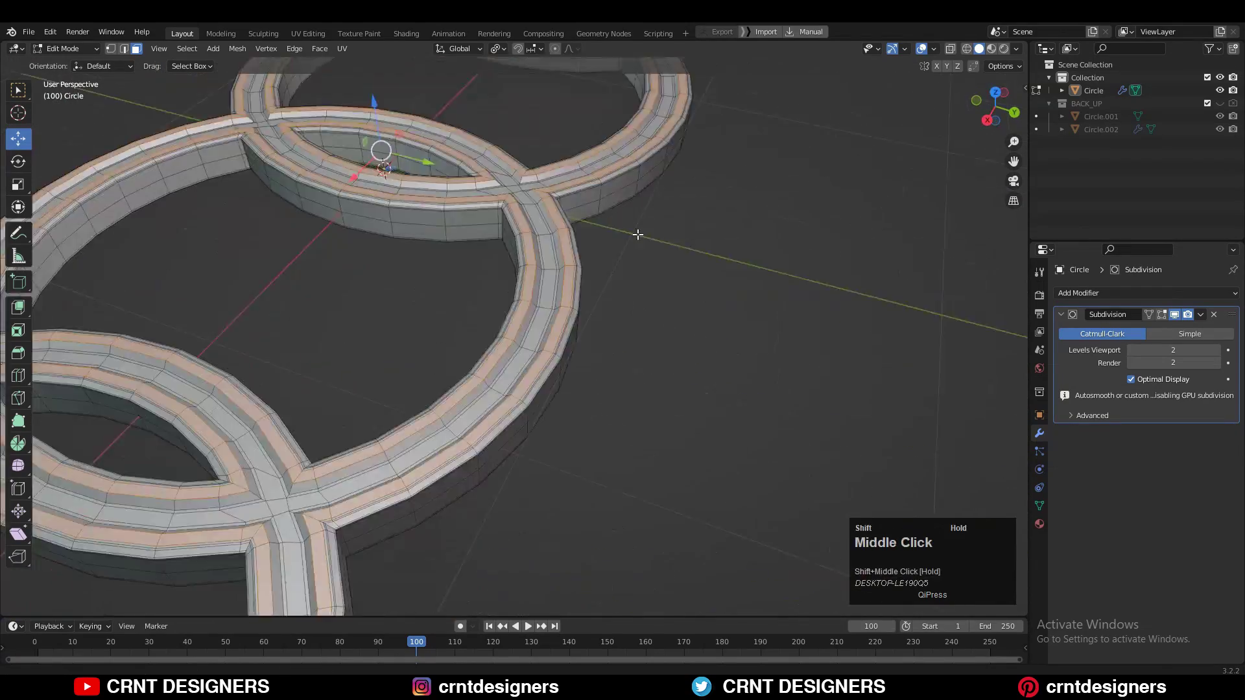
Step: Inset the selected flanking face loops slightly to sharpen the groove edges
shift+middle_drag(636, 233, 746, 259)
scroll(612, 373, up, 5)
key(i)
click(788, 430)
Step: Examine the smoothed rings without overlays from several angles
key(Tab)
scroll(661, 384, down, 3)
scroll(660, 378, down, 5)
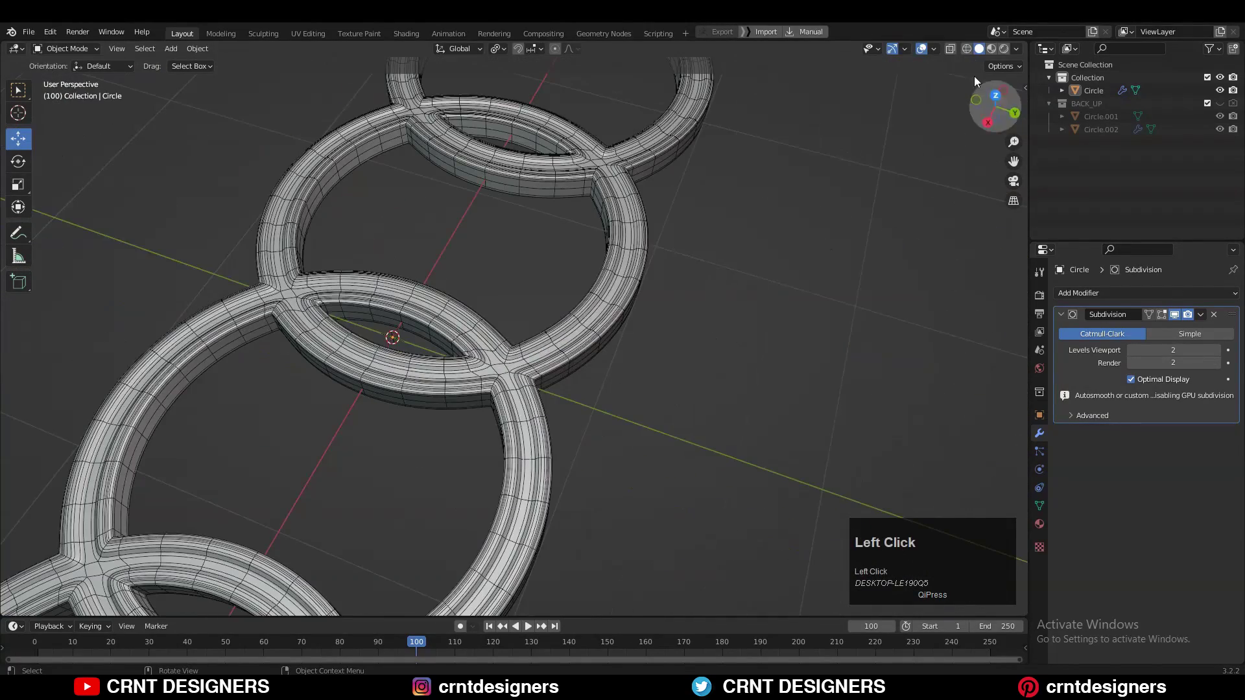
click(922, 50)
middle_drag(624, 182, 720, 214)
shift+middle_drag(719, 194, 745, 248)
scroll(745, 248, down, 4)
middle_drag(518, 279, 623, 318)
shift+middle_drag(727, 273, 609, 196)
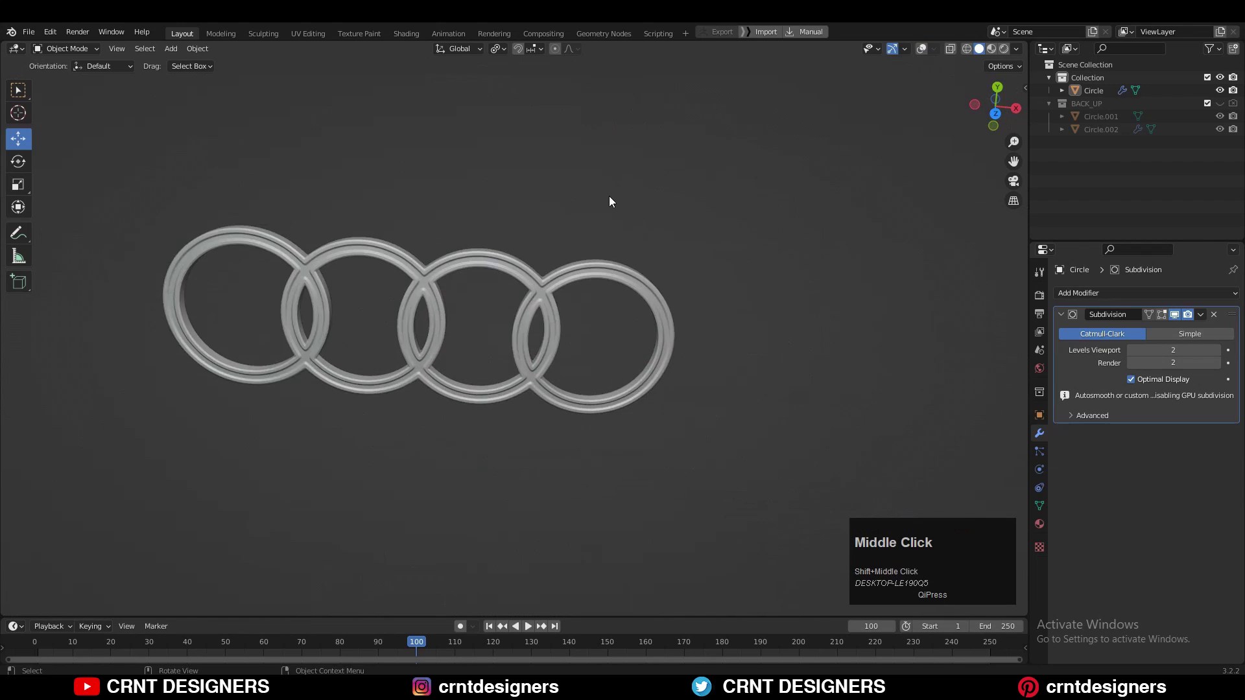
middle_drag(587, 441, 610, 344)
scroll(554, 223, up, 3)
shift+middle_drag(590, 317, 558, 286)
Step: Examine the rings in top view with and without the wireframe overlay
key(KP_7)
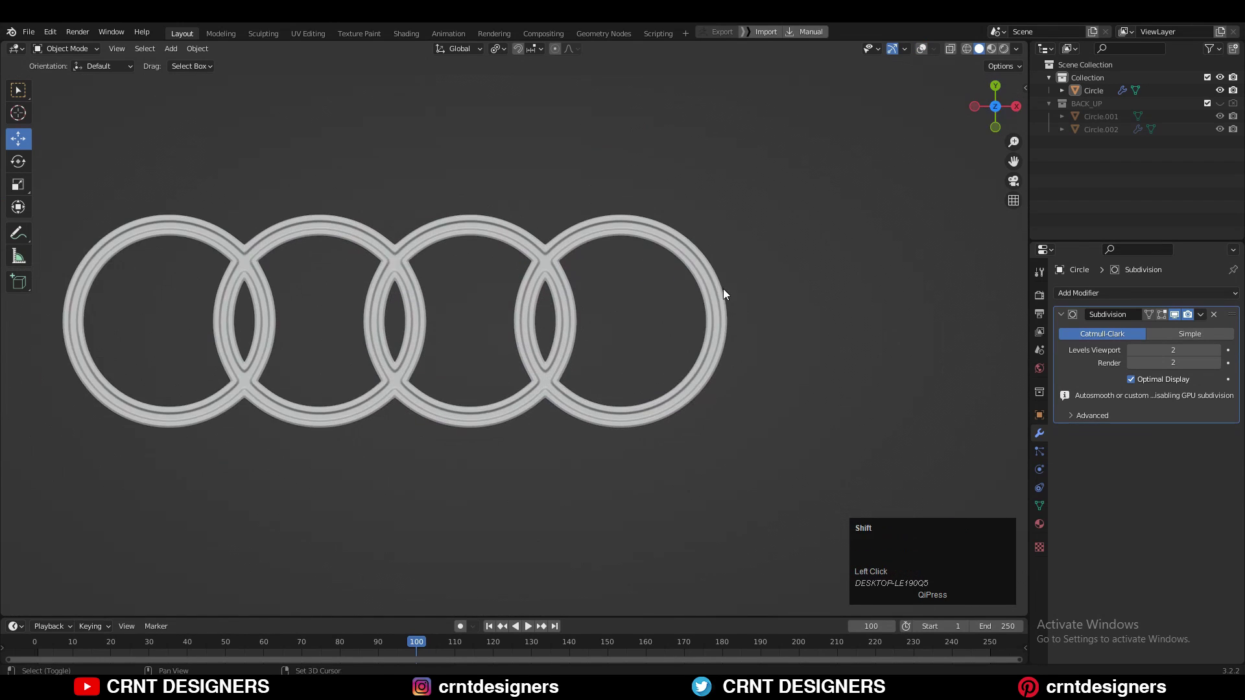
shift+middle_drag(722, 289, 791, 297)
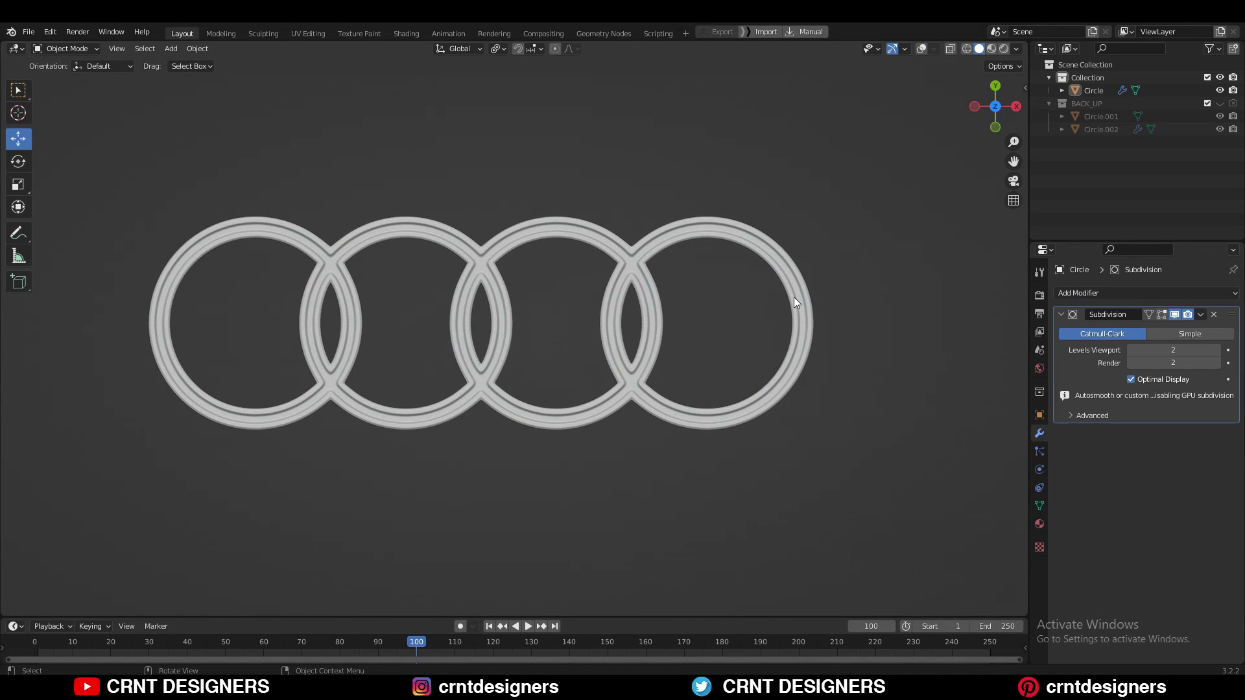
scroll(705, 388, up, 2)
scroll(704, 387, up, 1)
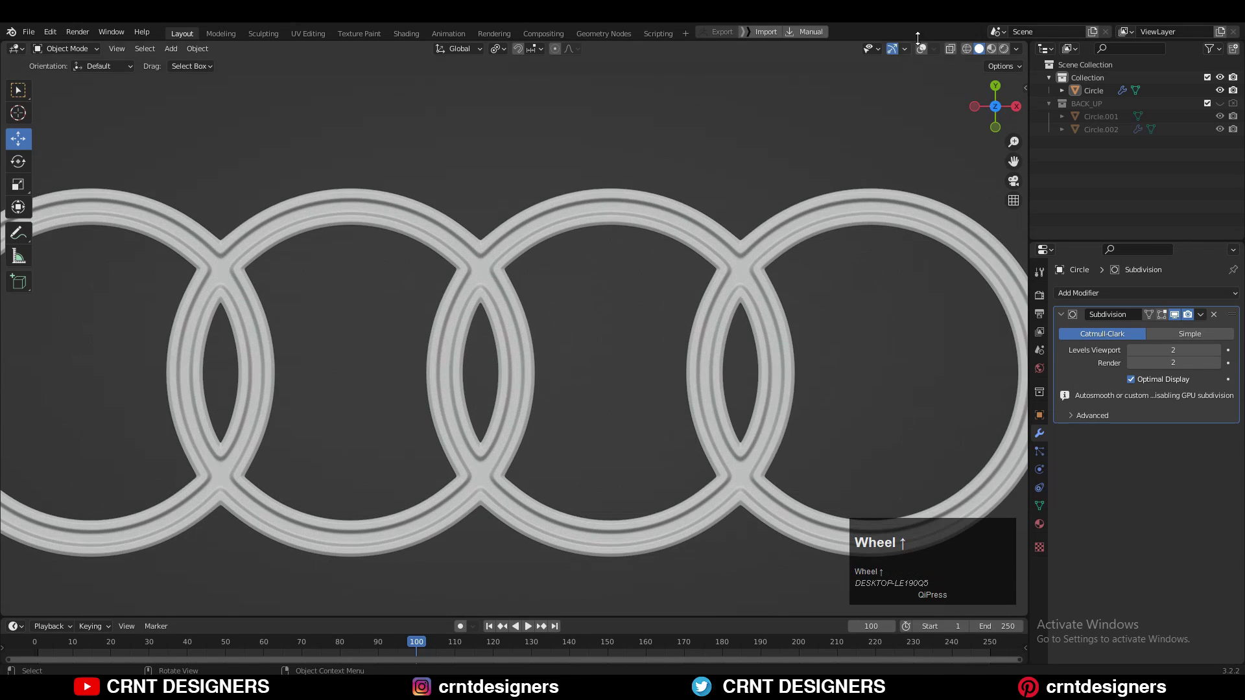
click(922, 49)
scroll(716, 173, down, 1)
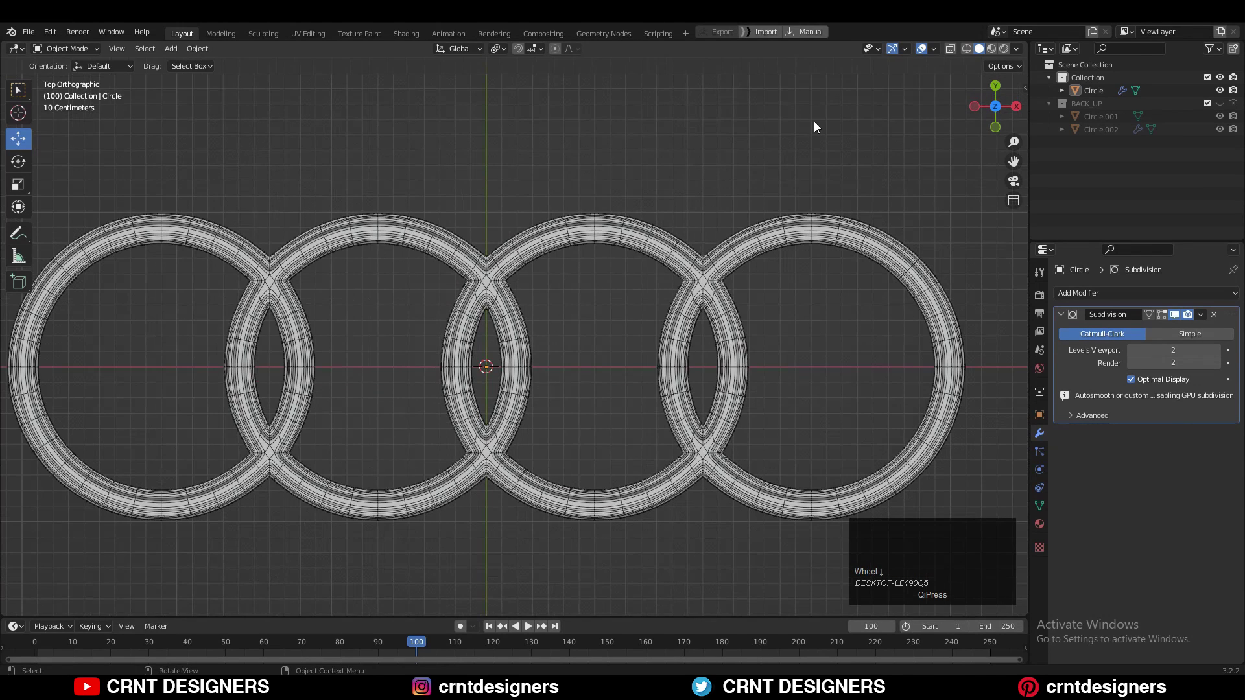
click(922, 48)
Step: Show the finished rings at an angle without overlays and save the file
middle_drag(733, 185, 561, 384)
scroll(558, 392, down, 3)
key(ctrl+s)
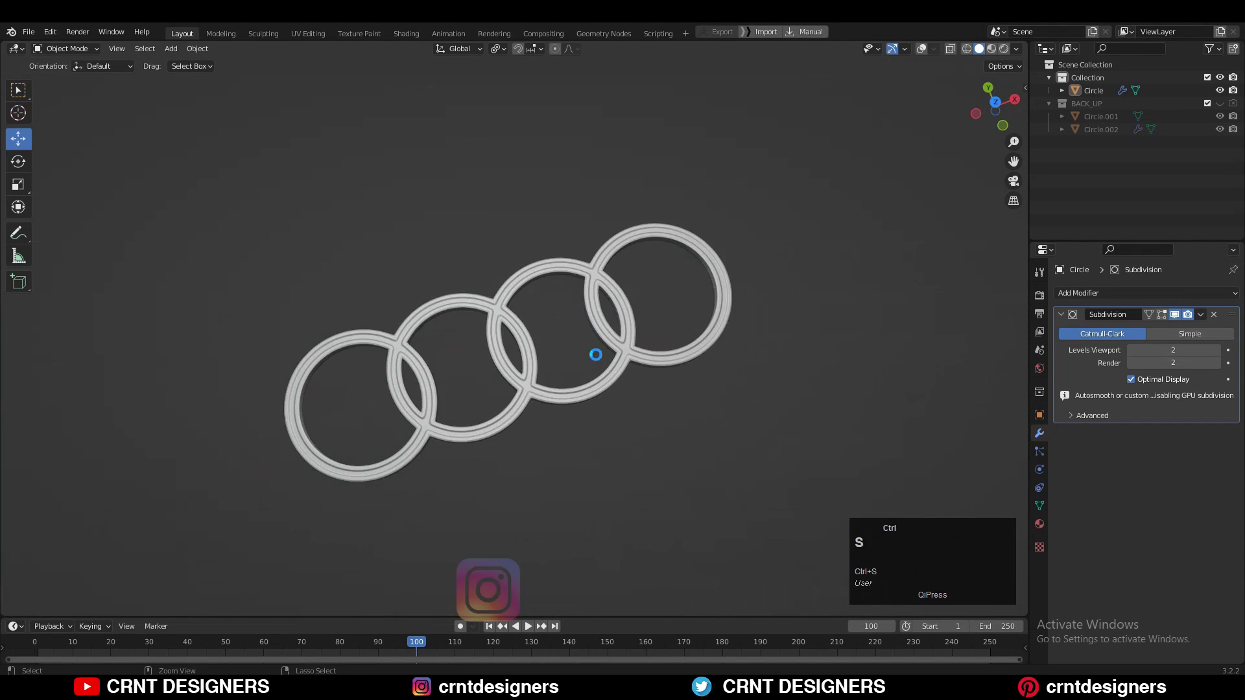